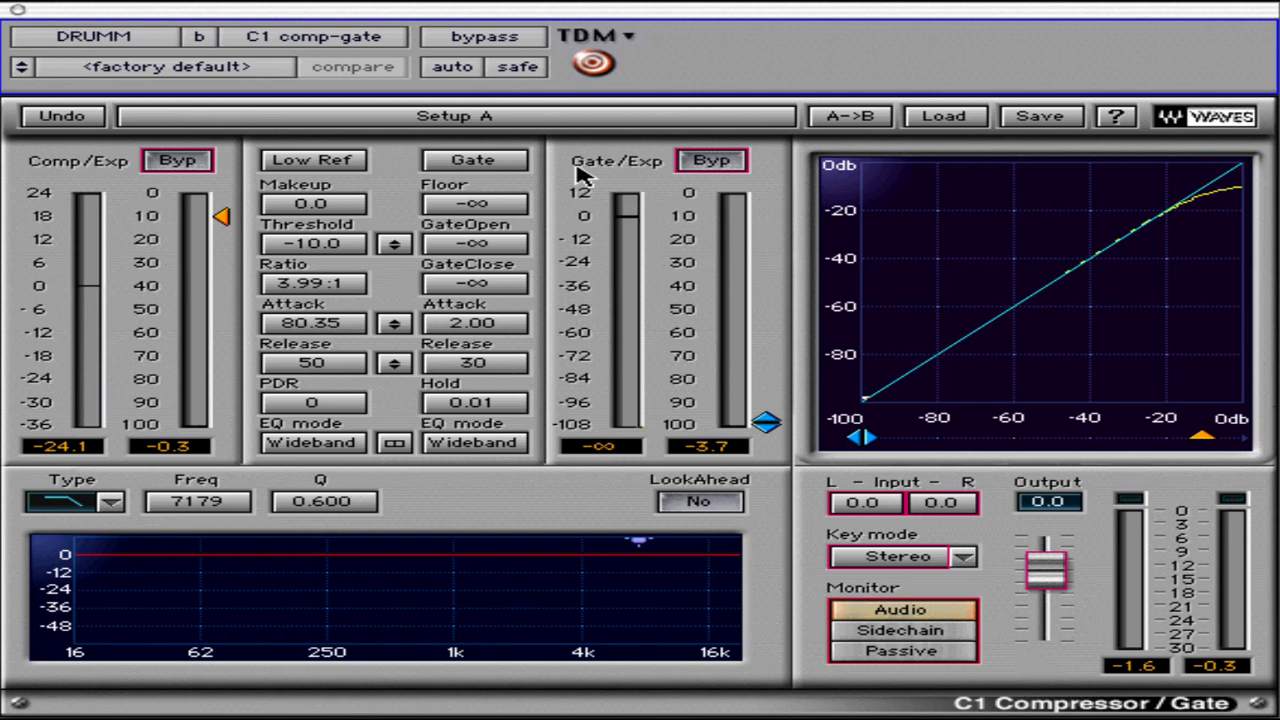
# Set the compressor's EQ mode to Sidechain and the gate's EQ mode to Split
pyautogui.click(516, 165)
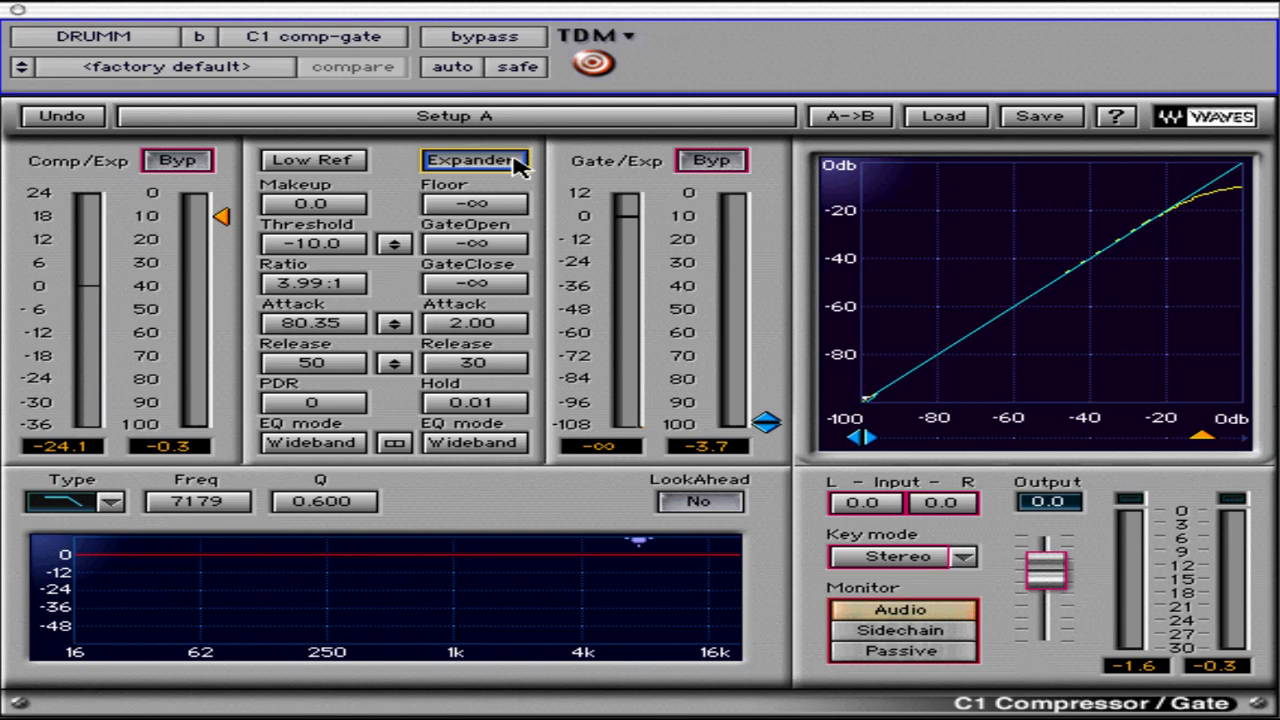
pyautogui.click(516, 165)
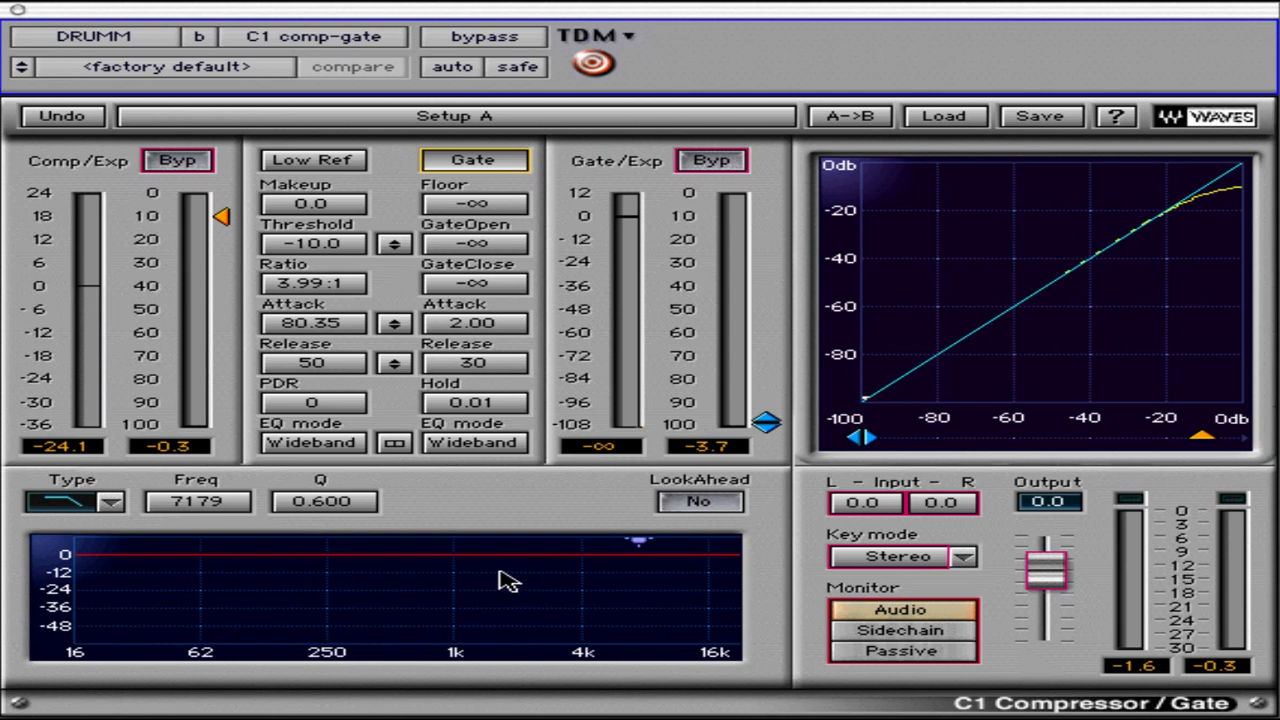
pyautogui.click(320, 449)
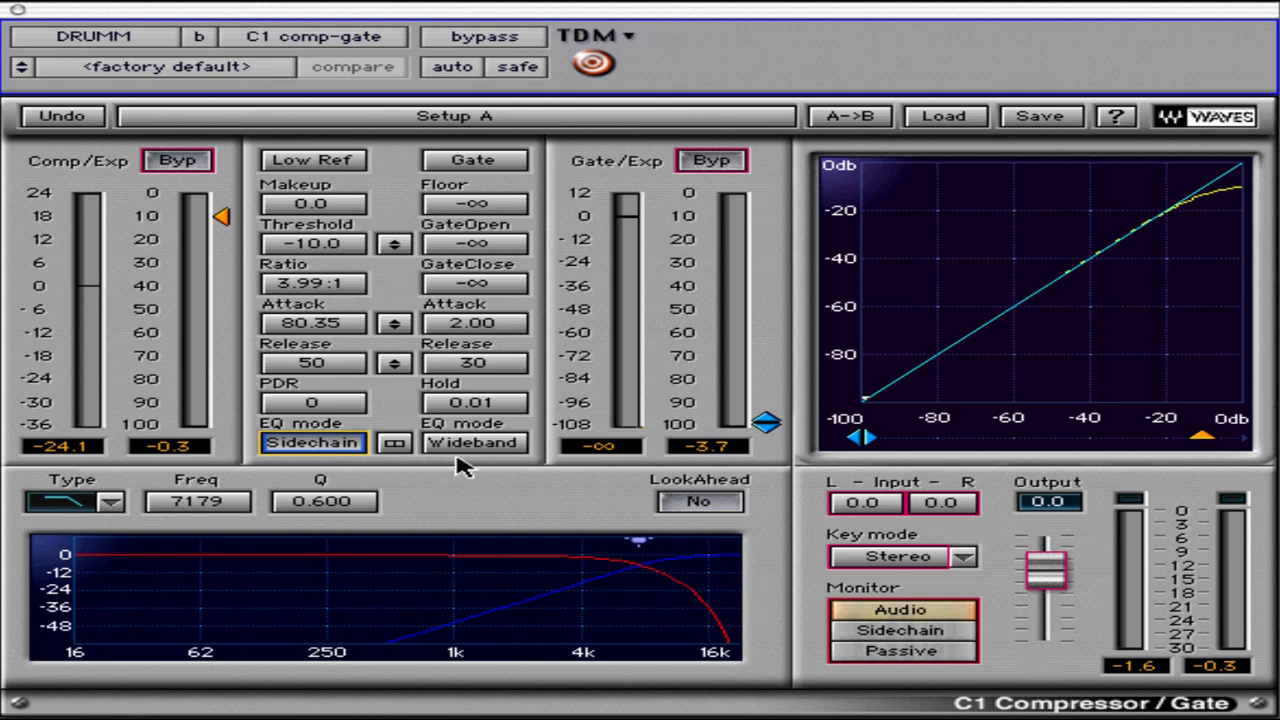
pyautogui.click(495, 449)
pyautogui.click(497, 451)
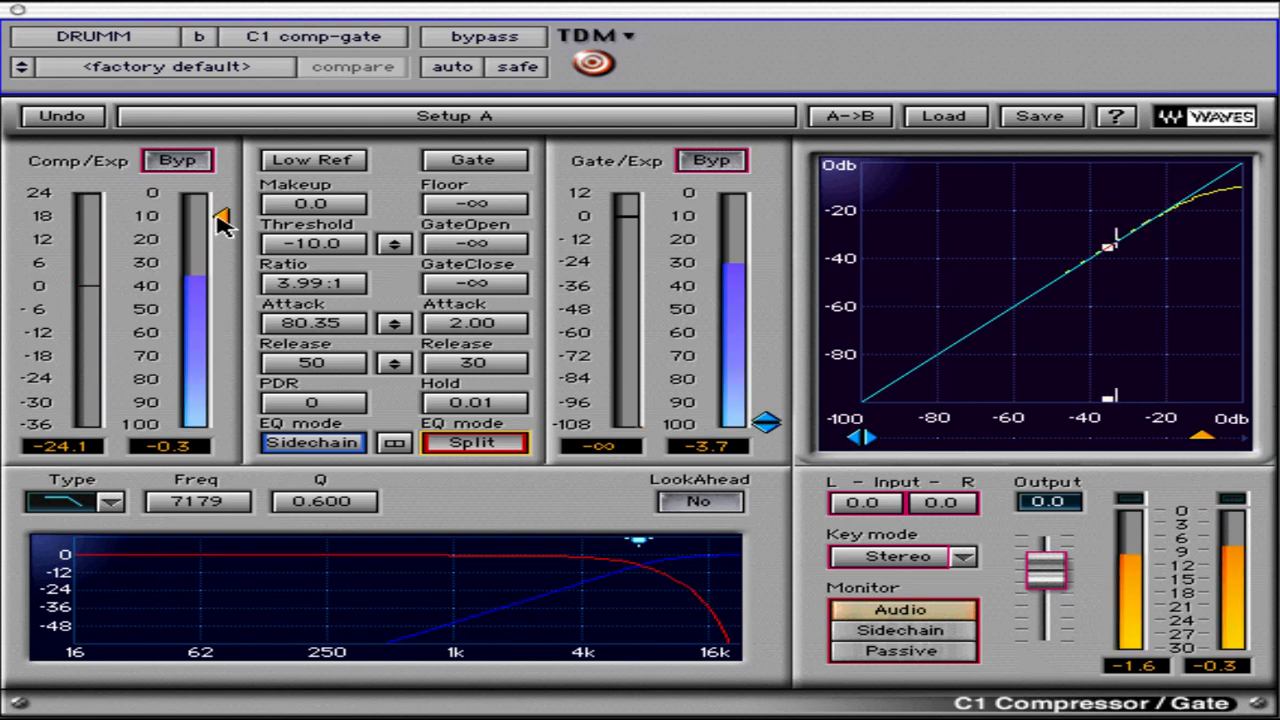
# Lower the compressor threshold to -19.4 and bypass the compressor/expander section
pyautogui.moveTo(223, 220); pyautogui.dragTo(228, 240)
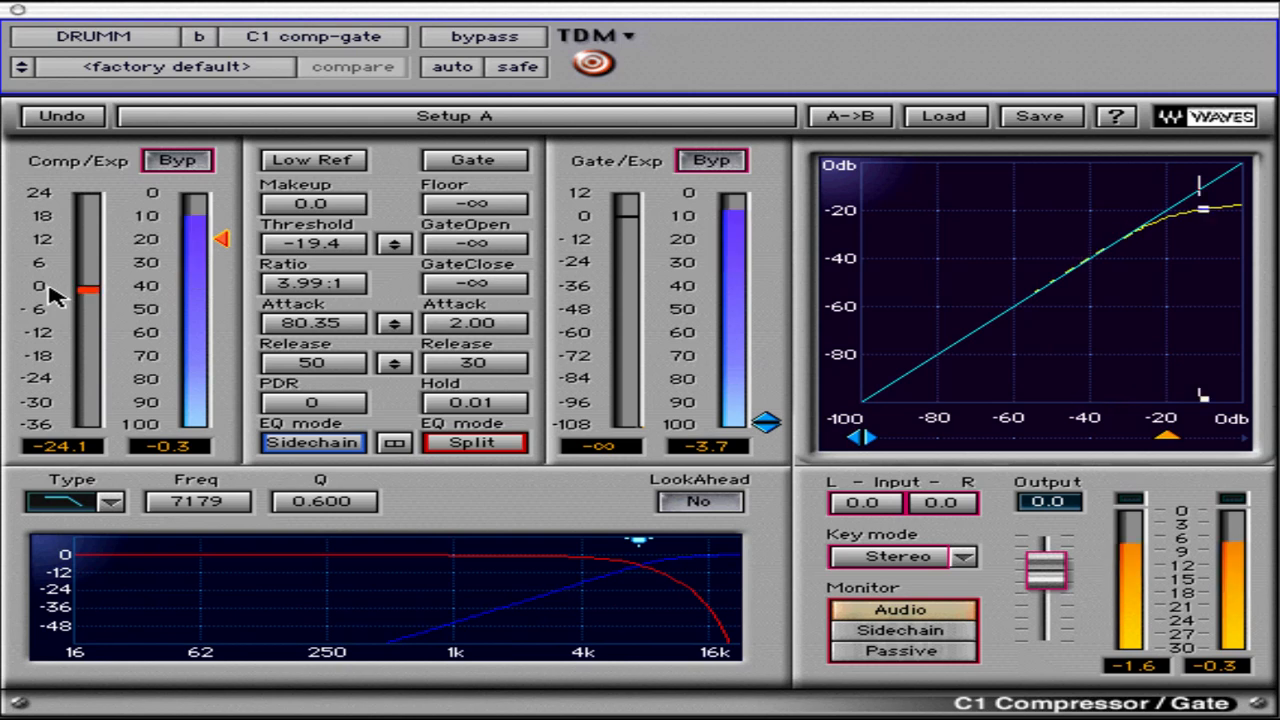
pyautogui.press('space')
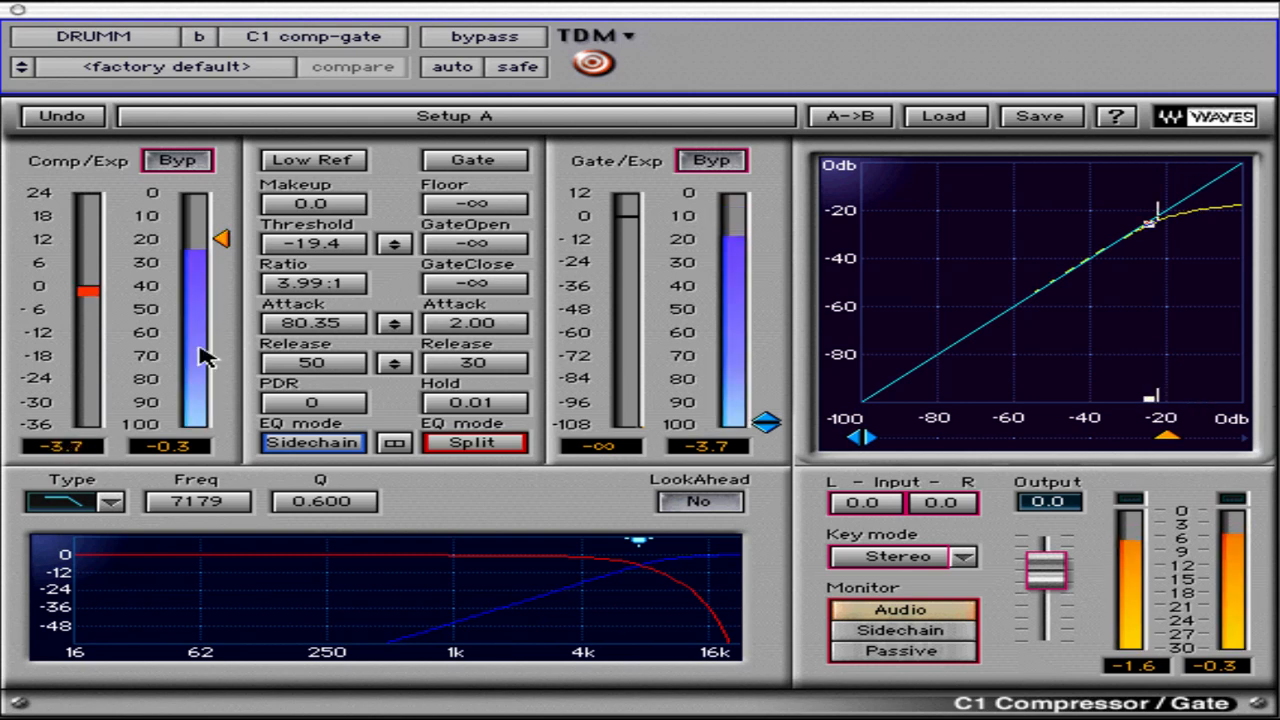
pyautogui.click(179, 161)
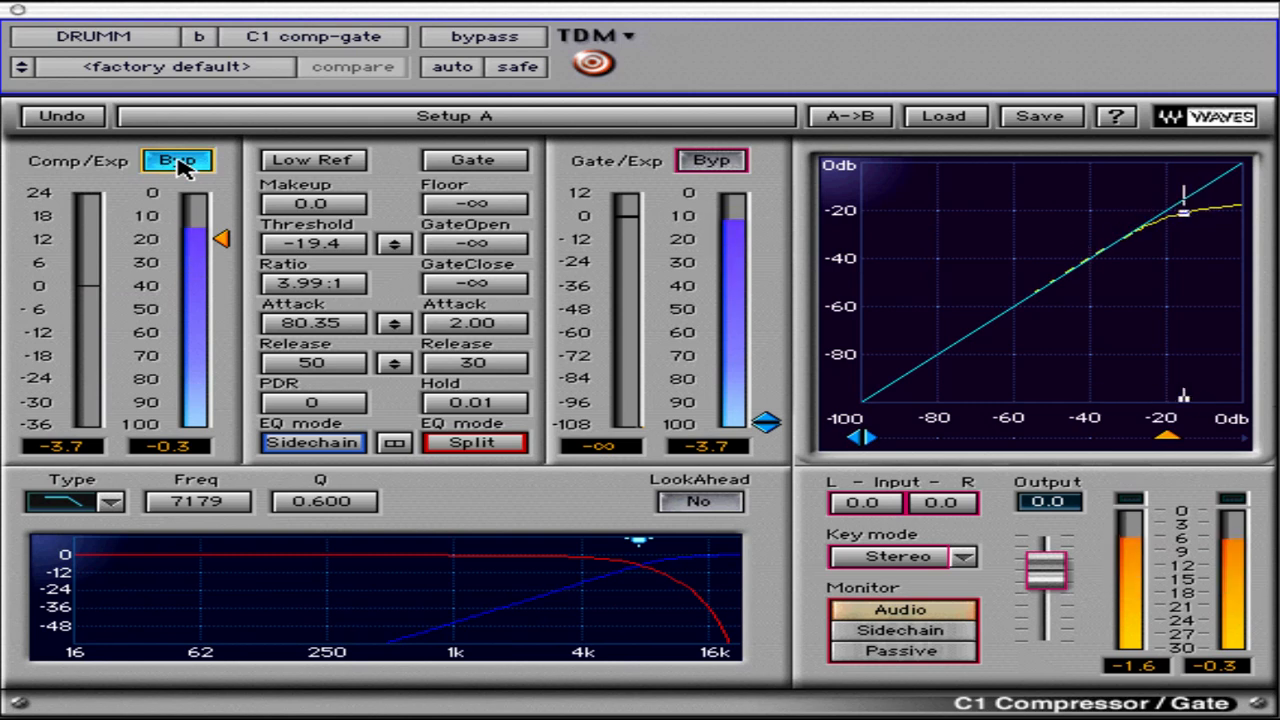
pyautogui.click(182, 164)
pyautogui.click(197, 166)
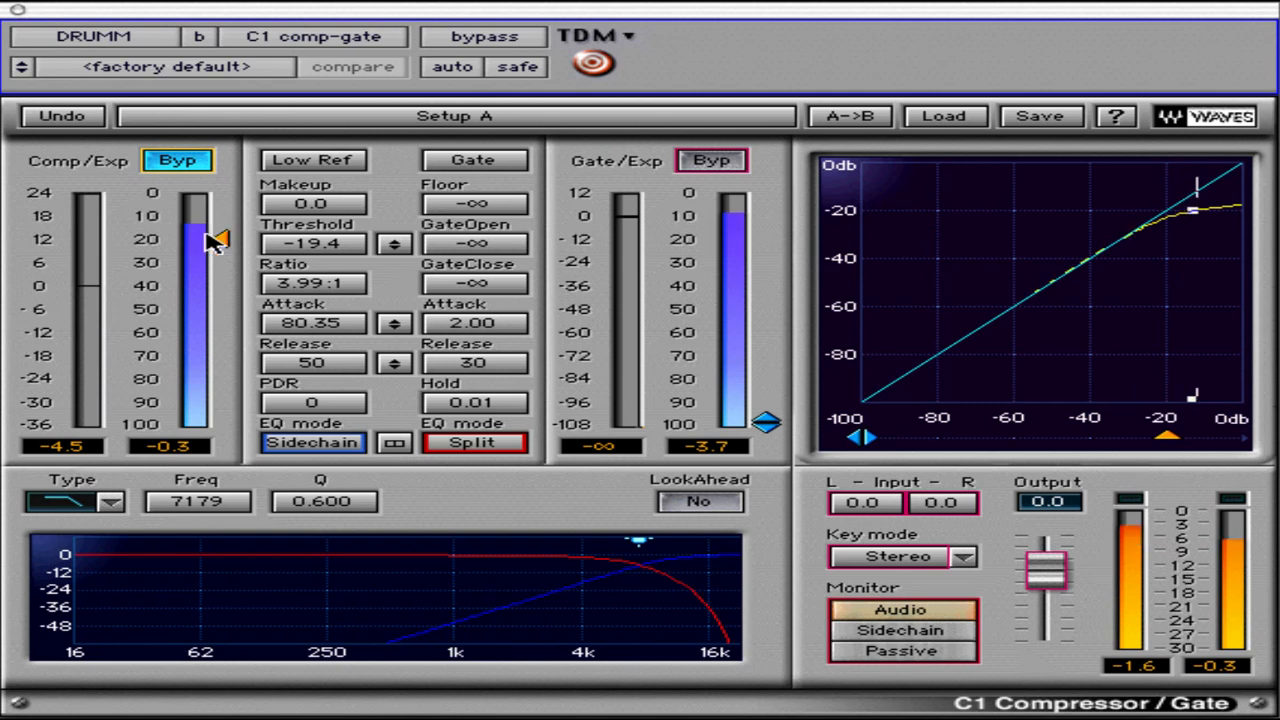
# Clear the compressor's input peak readout, lower its threshold to -22.3 and switch the reference mode to Peak Ref
pyautogui.click(195, 448)
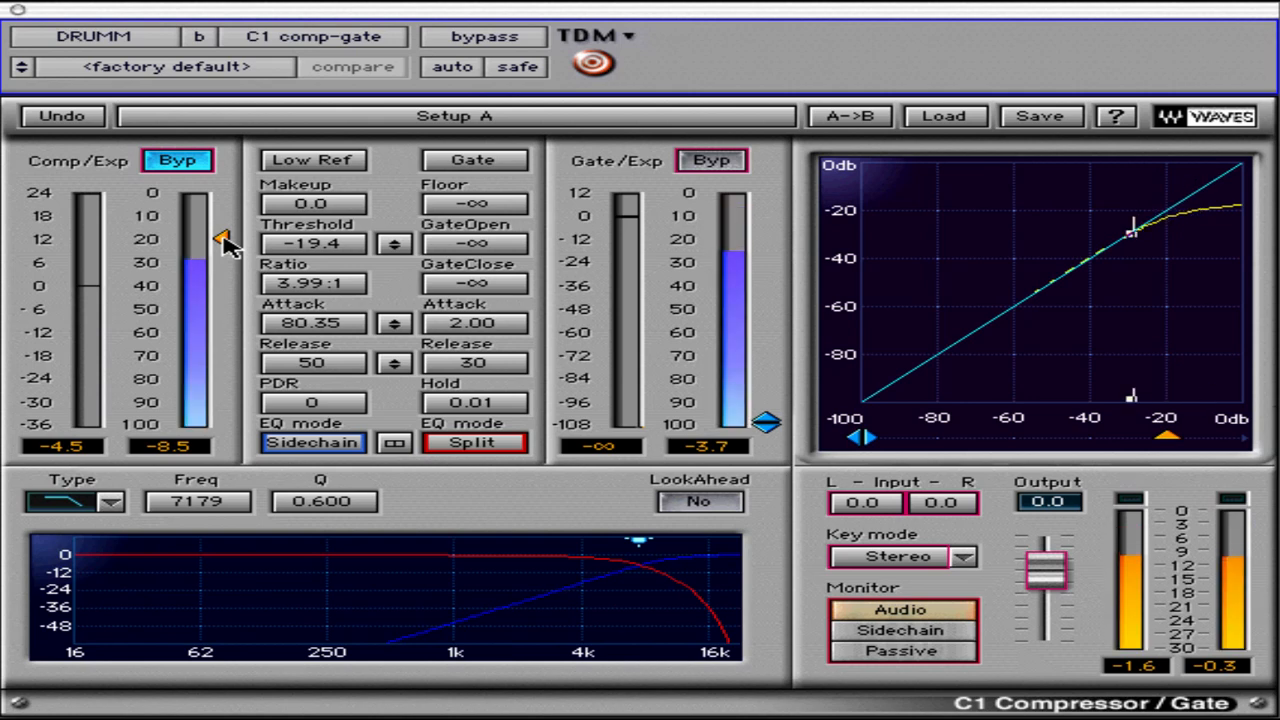
pyautogui.moveTo(224, 240); pyautogui.dragTo(191, 271)
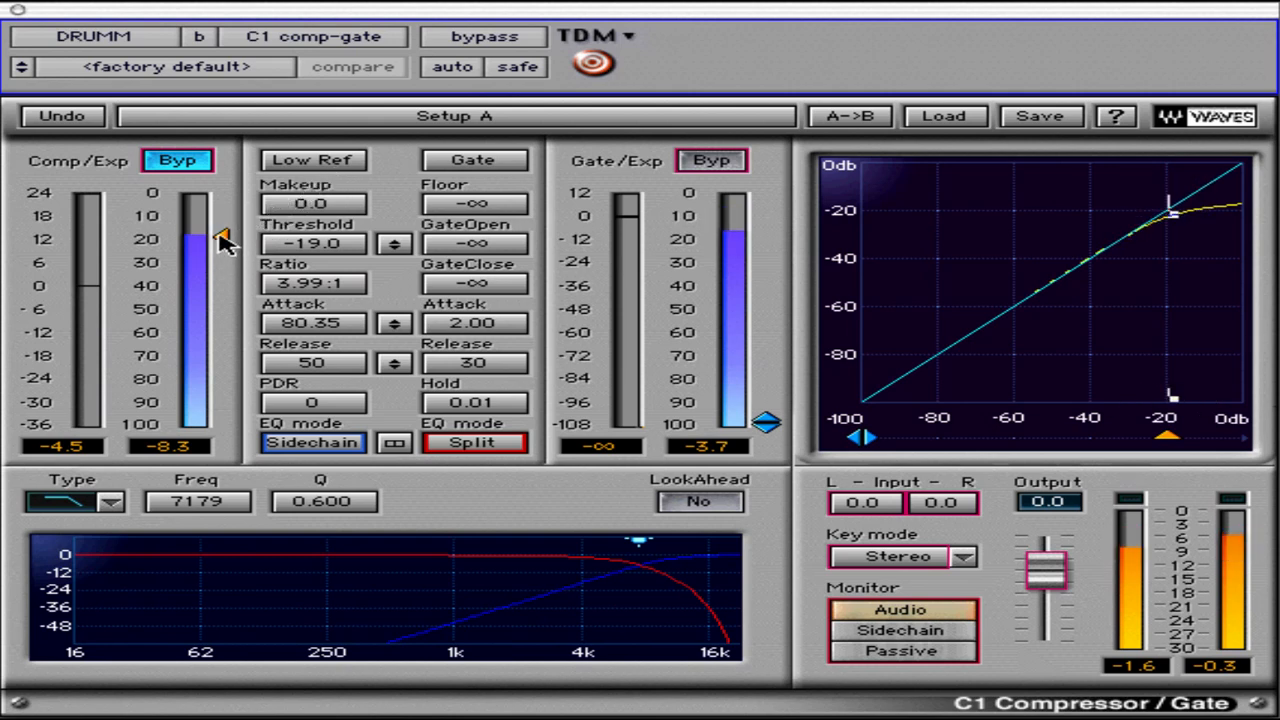
pyautogui.moveTo(225, 243)
pyautogui.mouseDown()
pyautogui.moveTo(218, 328)
pyautogui.moveTo(226, 250)
pyautogui.mouseUp()
pyautogui.click(310, 163)
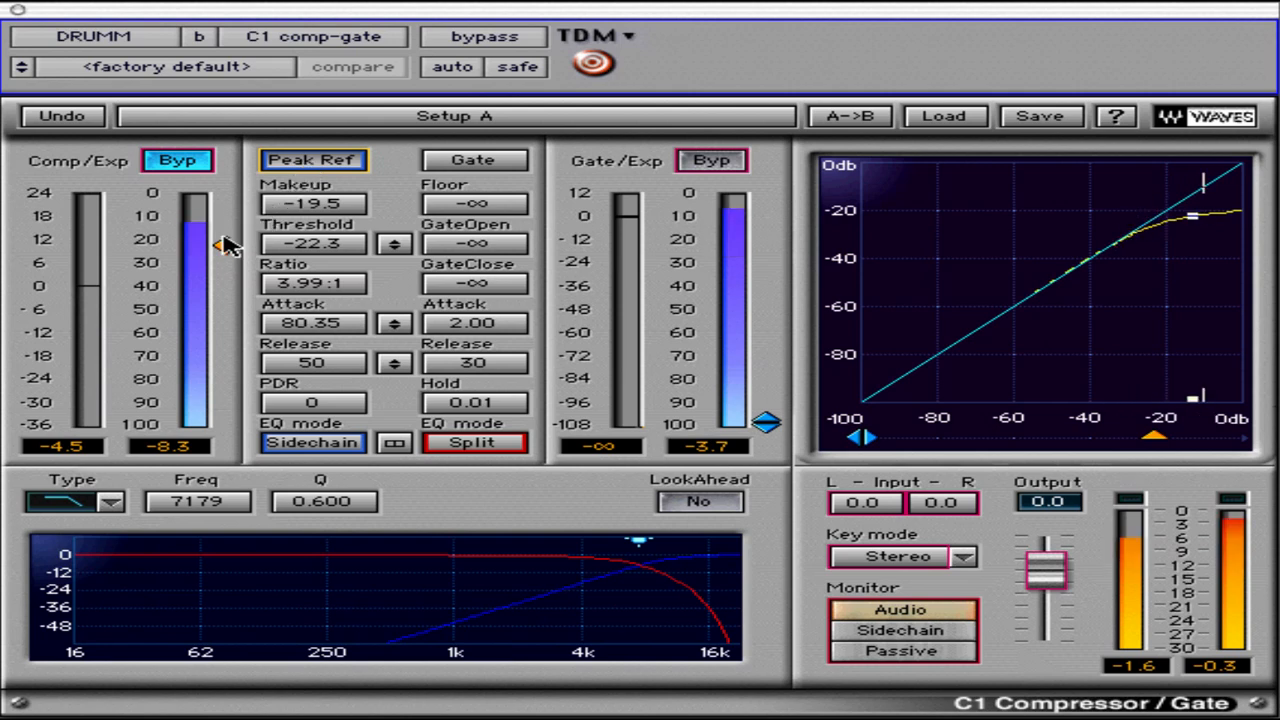
# Set the compressor makeup gain to -10.6 and its threshold to -22.8
pyautogui.moveTo(228, 265)
pyautogui.mouseDown()
pyautogui.moveTo(212, 385)
pyautogui.moveTo(206, 266)
pyautogui.mouseUp()
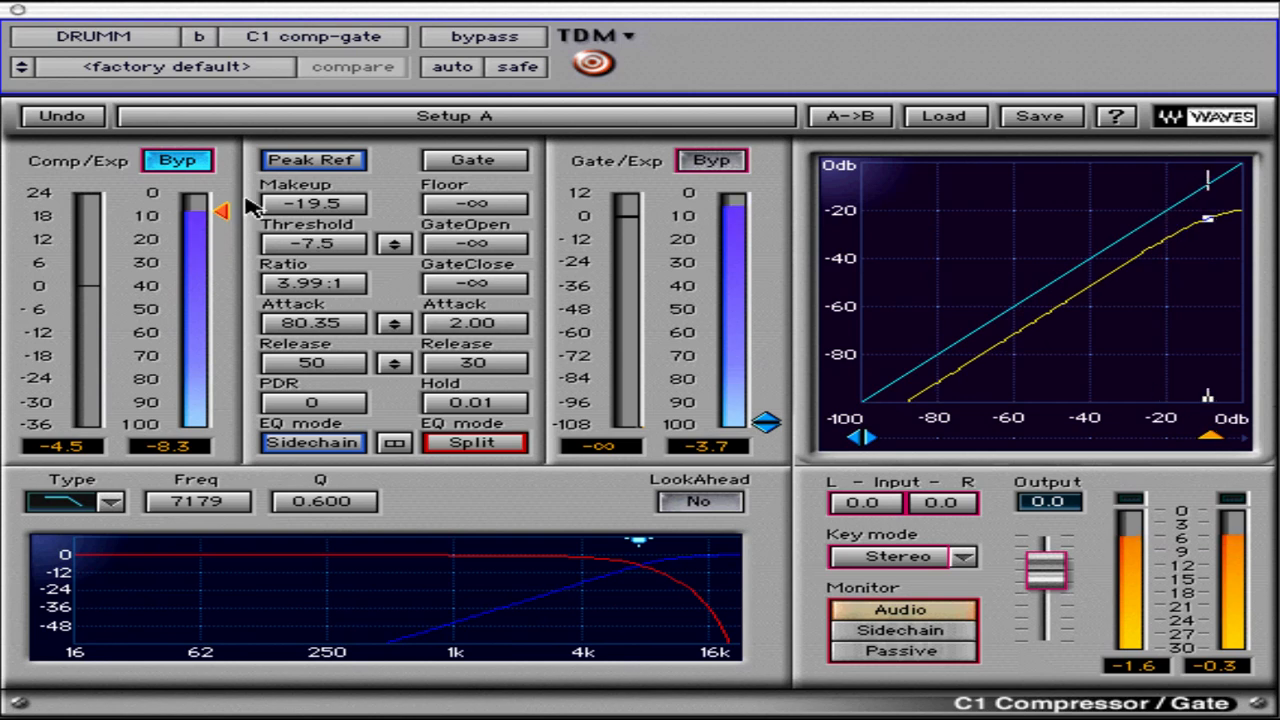
pyautogui.moveTo(303, 203); pyautogui.dragTo(706, 300)
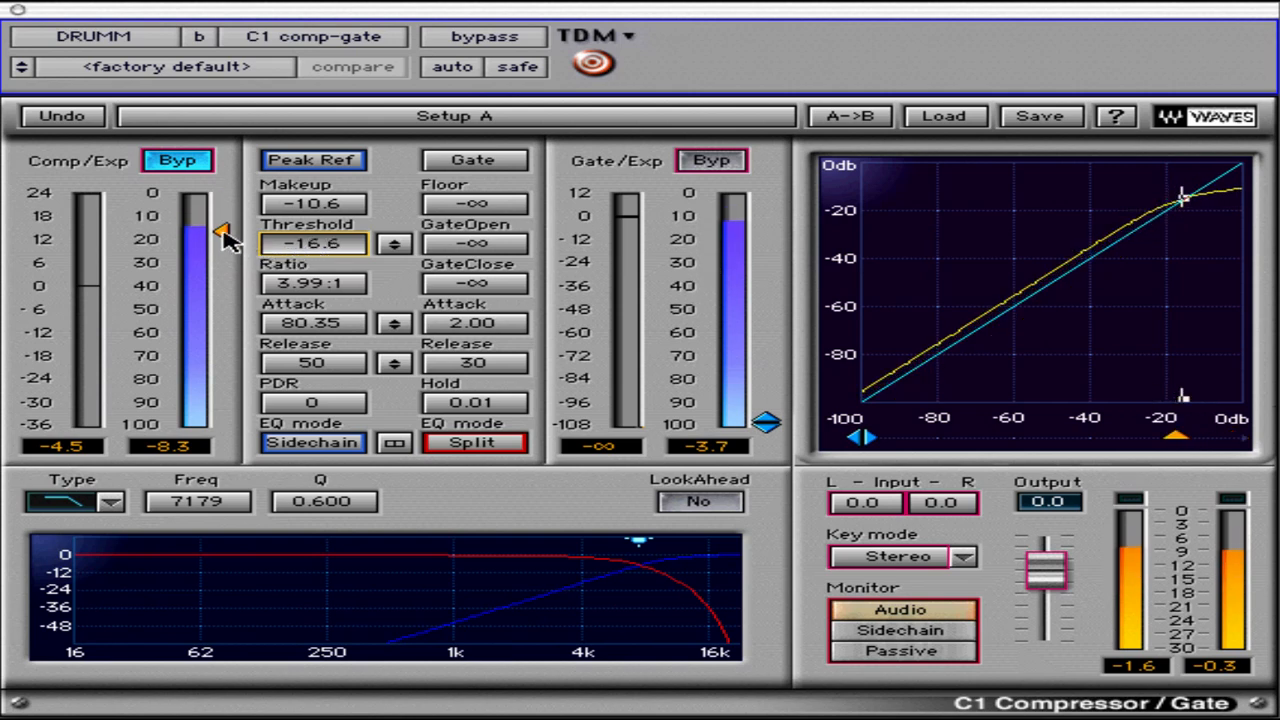
pyautogui.moveTo(226, 220); pyautogui.dragTo(228, 252)
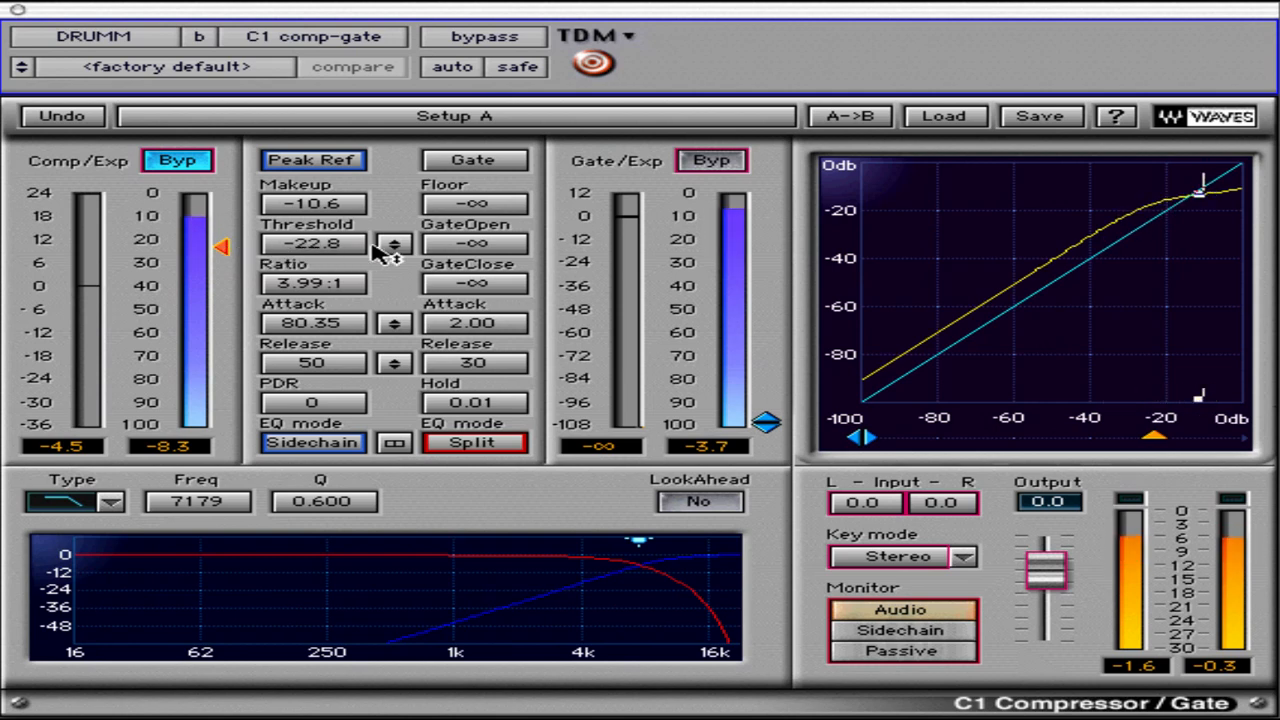
# Move the linked thresholds together so the compressor threshold is -10.4 and GateOpen and GateClose are -87.6
pyautogui.moveTo(391, 247); pyautogui.dragTo(380, 387)
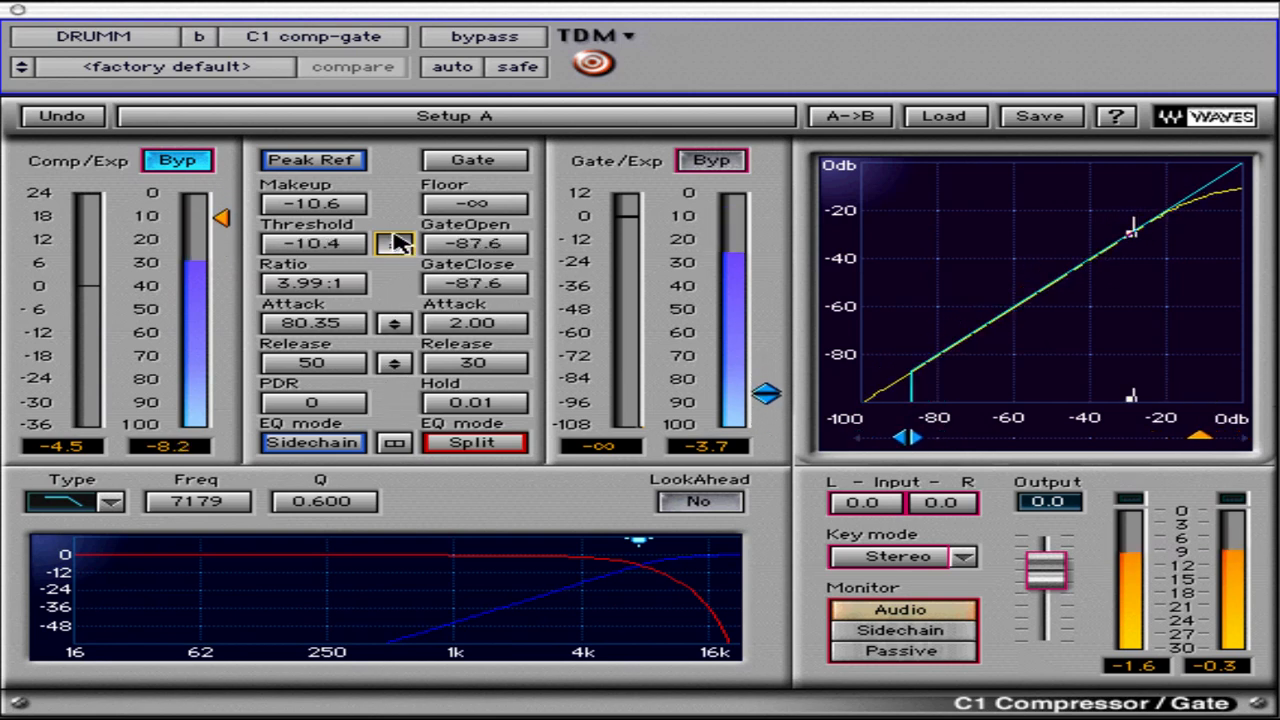
pyautogui.click(330, 250)
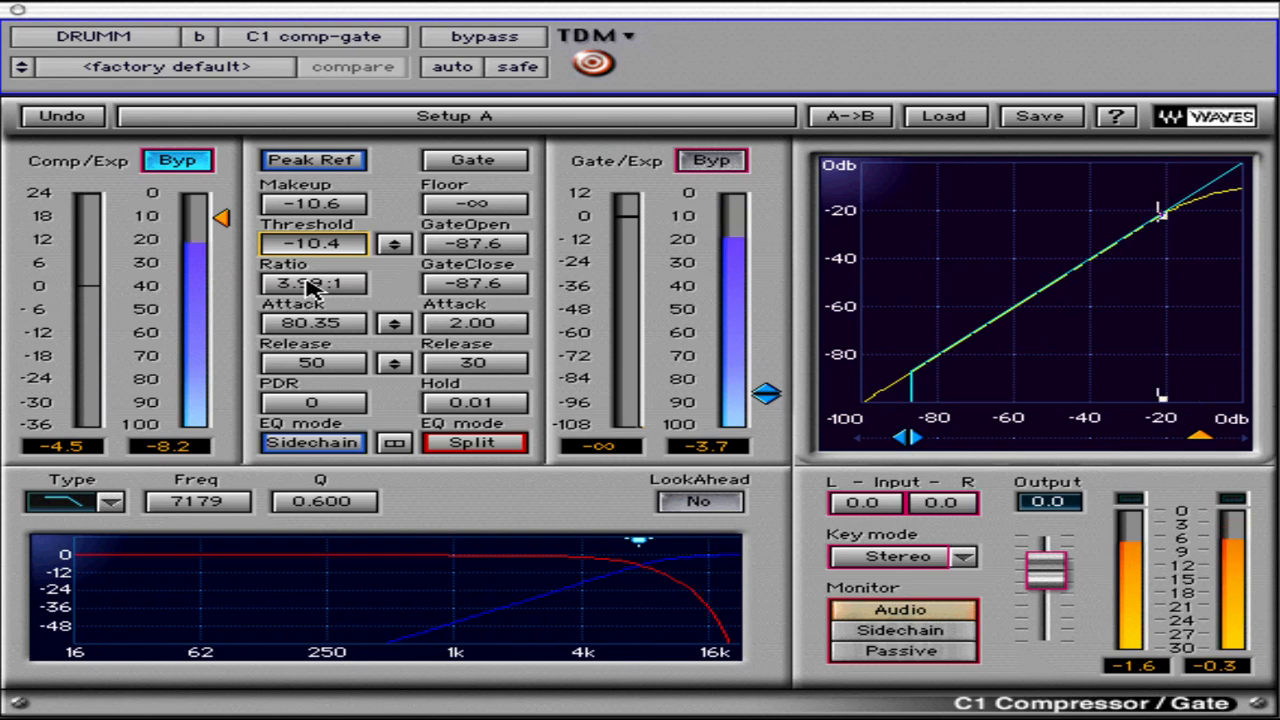
# Try compressor ratios of 37.98:1 and -5.30:1
pyautogui.click(310, 285)
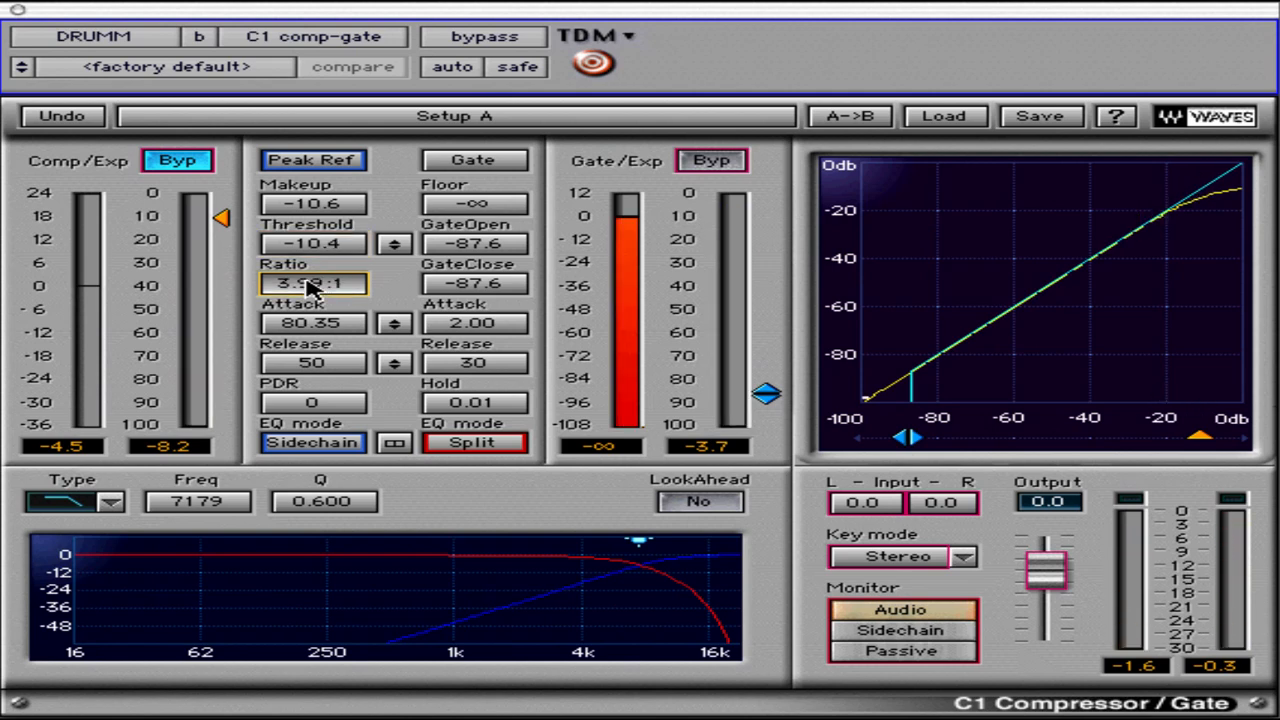
pyautogui.moveTo(310, 285); pyautogui.dragTo(330, 245)
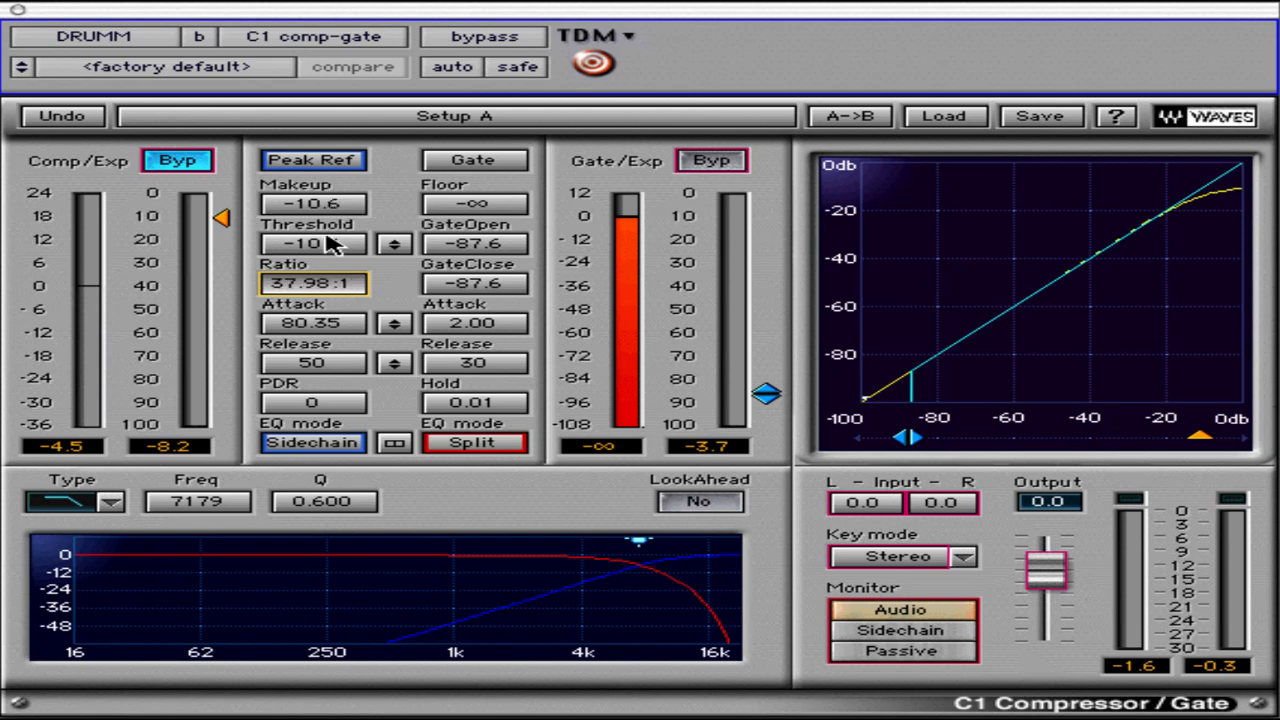
pyautogui.moveTo(333, 244); pyautogui.dragTo(339, 206)
pyautogui.moveTo(341, 182); pyautogui.dragTo(385, 56)
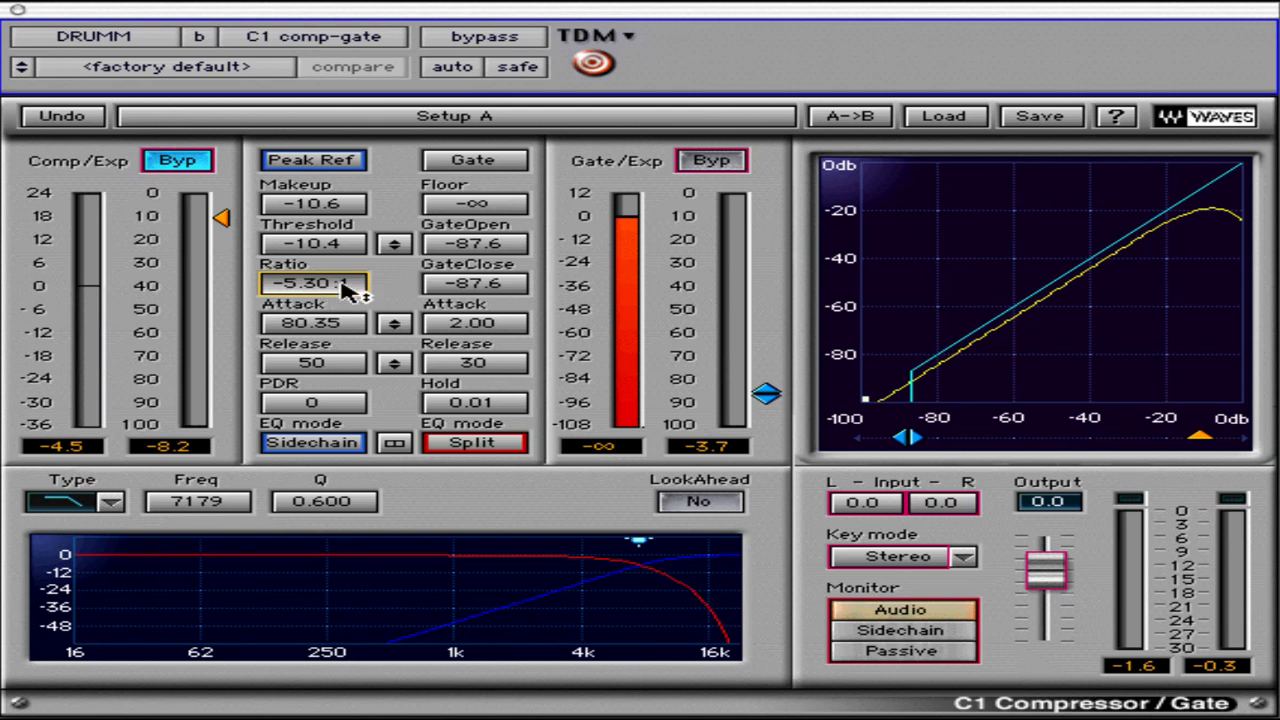
# Return the compressor ratio to 1.00:1 and nudge it finely above and below that value, ending at 1.01:1
pyautogui.keyDown('alt'); pyautogui.click(345, 289); pyautogui.keyUp('alt')
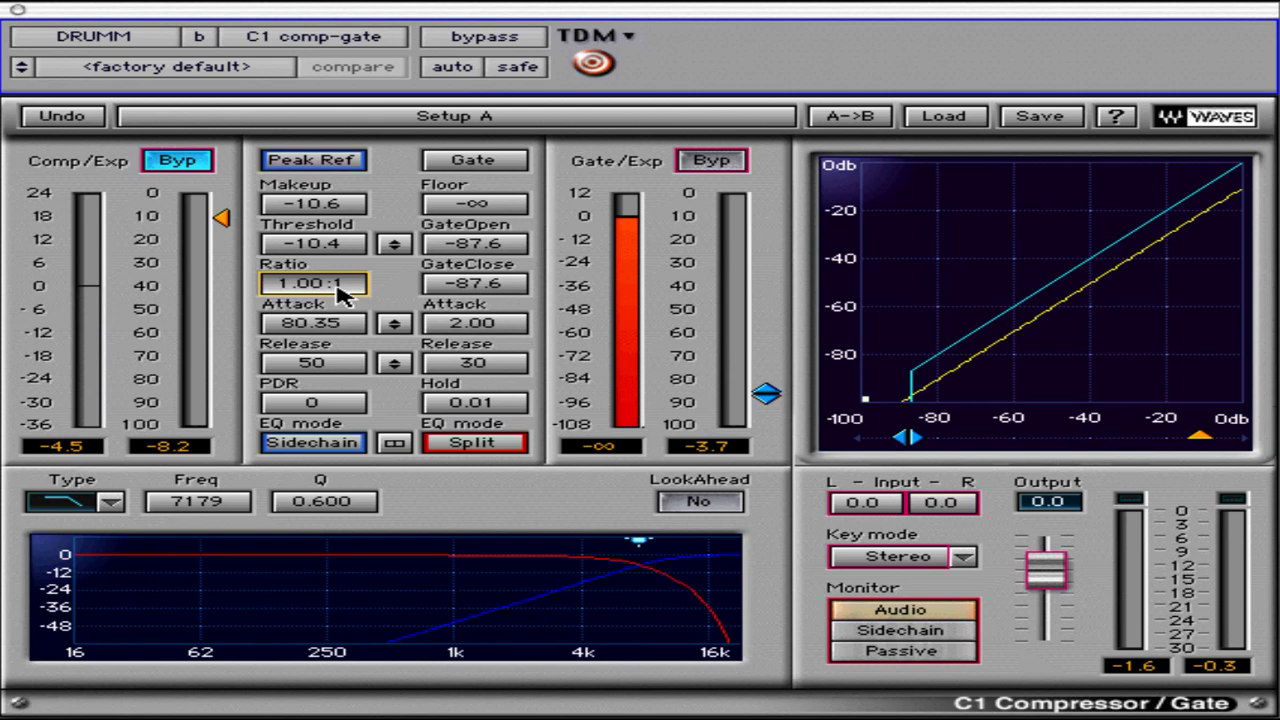
pyautogui.press('Up')
pyautogui.press('Up')
pyautogui.press('Up')
pyautogui.press('Up')
pyautogui.press('Up')
pyautogui.press('Up')
pyautogui.press('Up')
pyautogui.press('Up')
pyautogui.press('Up')
pyautogui.press('Up')
pyautogui.press('Up')
pyautogui.press('Up')
pyautogui.press('Up')
pyautogui.press('Up')
pyautogui.press('Up')
pyautogui.press('Up')
pyautogui.press('Up')
pyautogui.press('Up')
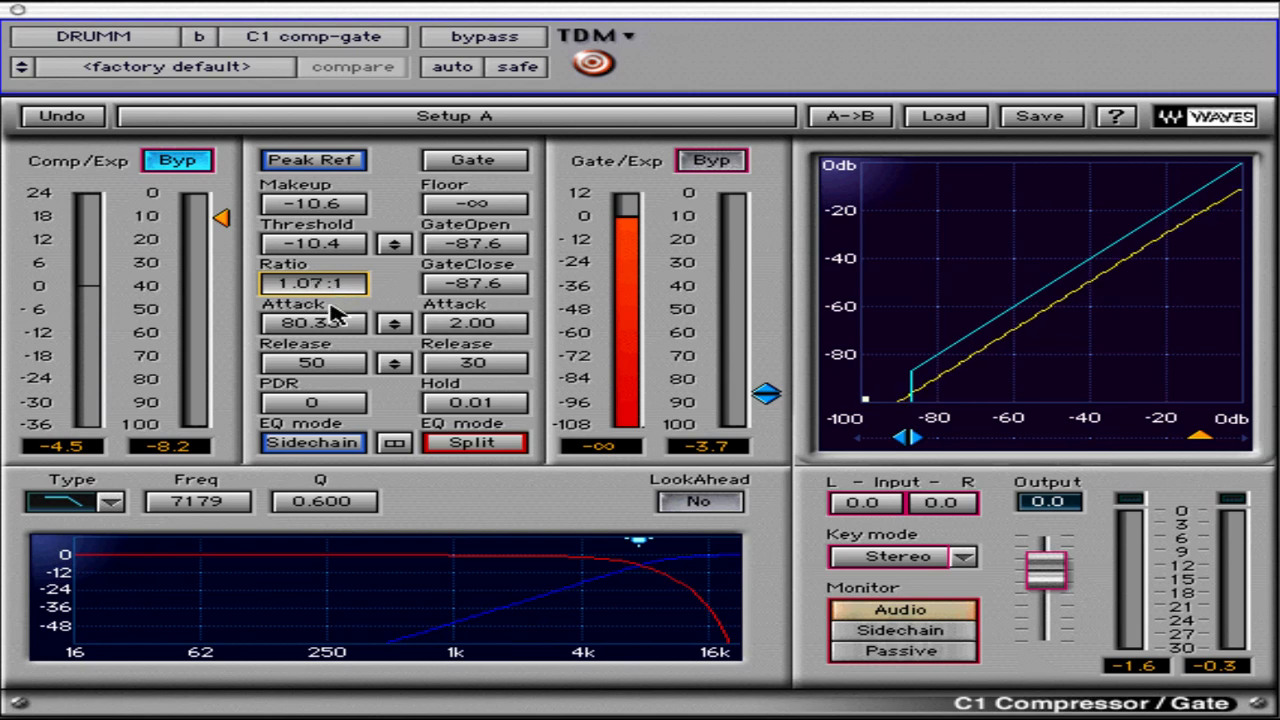
pyautogui.press('Up')
pyautogui.press('Up')
pyautogui.press('Up')
pyautogui.press('Up')
pyautogui.press('Down')
pyautogui.press('Down')
pyautogui.press('Down')
pyautogui.press('Down')
pyautogui.press('Down')
pyautogui.press('Down')
pyautogui.press('Down')
pyautogui.press('Down')
pyautogui.press('Down')
pyautogui.press('Down')
pyautogui.press('Down')
pyautogui.press('Down')
pyautogui.press('Down')
pyautogui.press('Down')
pyautogui.press('Down')
pyautogui.press('Down')
pyautogui.press('Down')
pyautogui.press('Down')
pyautogui.press('Down')
pyautogui.press('Down')
pyautogui.press('Down')
pyautogui.press('Down')
pyautogui.press('Down')
pyautogui.press('Down')
pyautogui.press('Down')
pyautogui.press('Down')
pyautogui.press('Down')
pyautogui.press('Down')
pyautogui.press('Down')
pyautogui.press('Up')
pyautogui.press('Up')
pyautogui.press('Up')
pyautogui.press('Up')
pyautogui.press('Up')
pyautogui.press('Up')
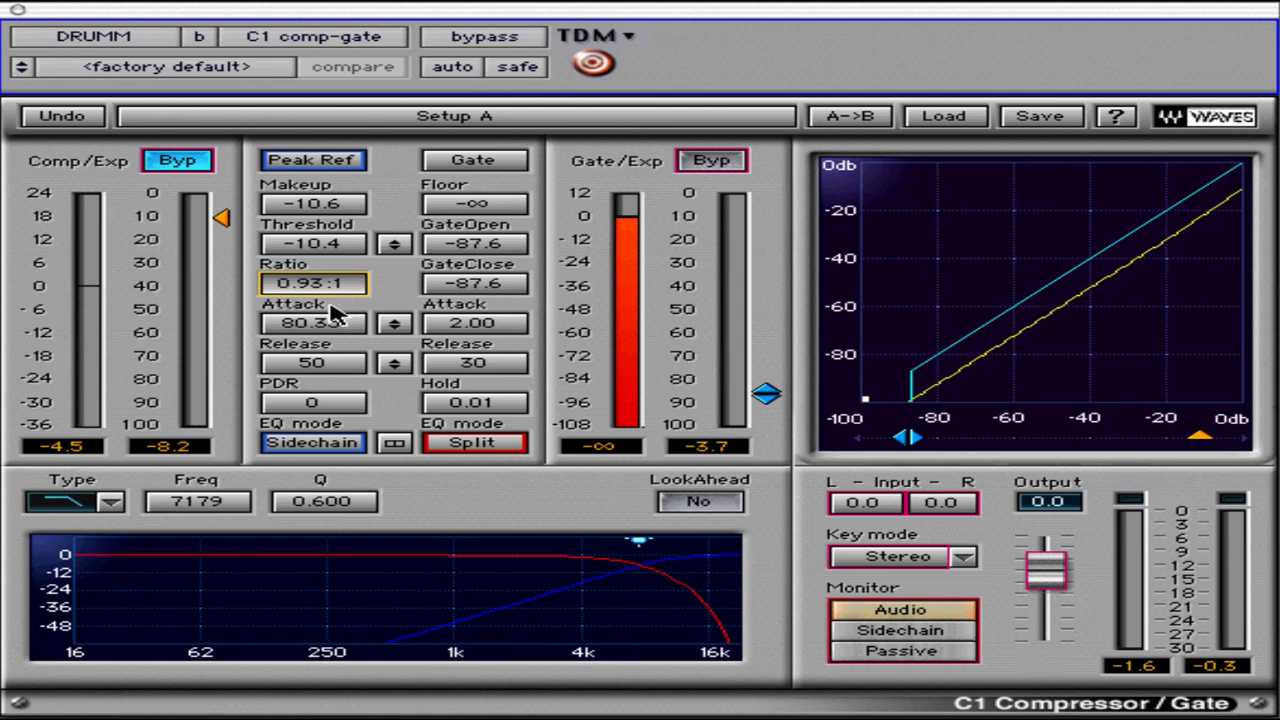
pyautogui.press('Up')
pyautogui.press('Up')
pyautogui.press('Up')
pyautogui.press('Up')
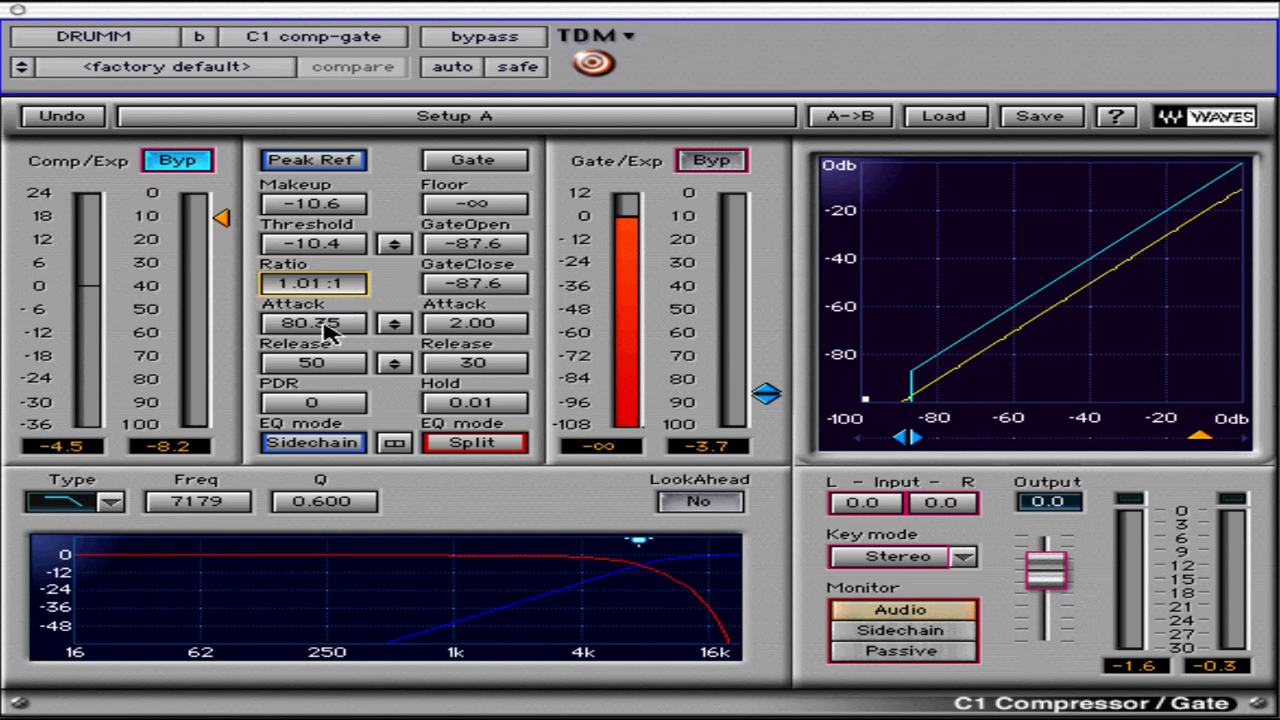
# Set the compressor attack to 100
pyautogui.click(326, 323)
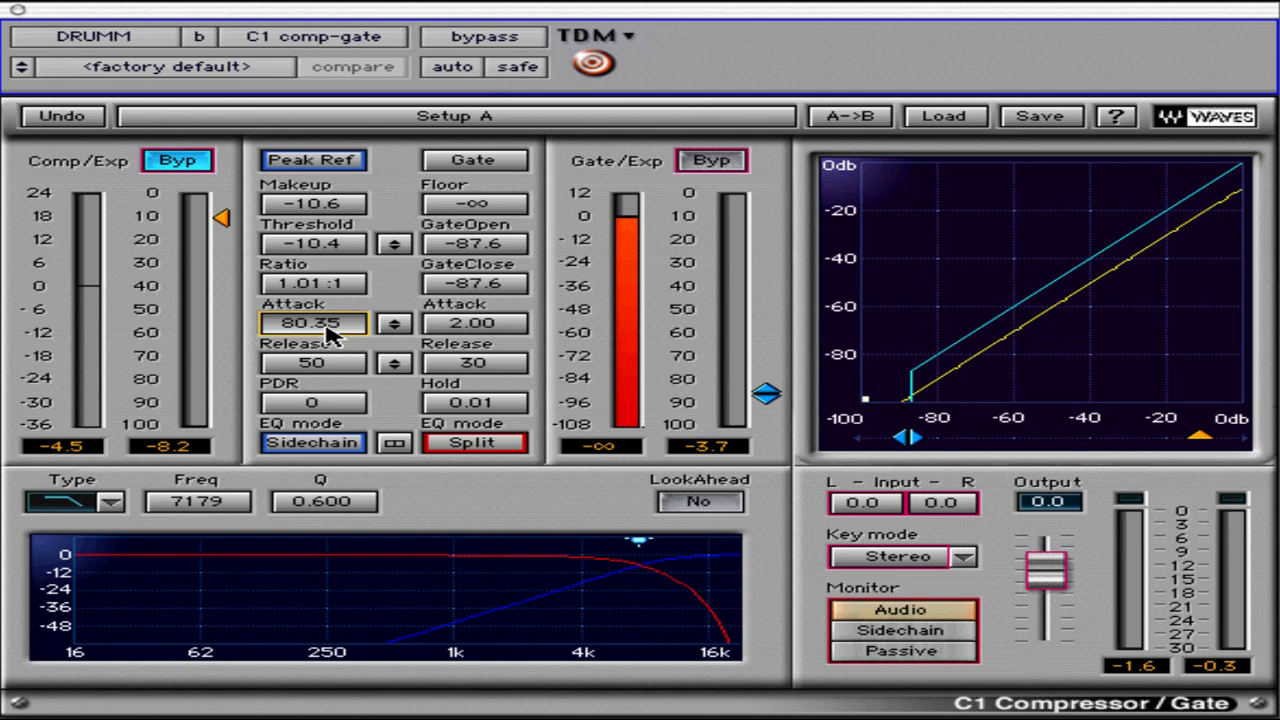
pyautogui.write('100')
pyautogui.press('Return')
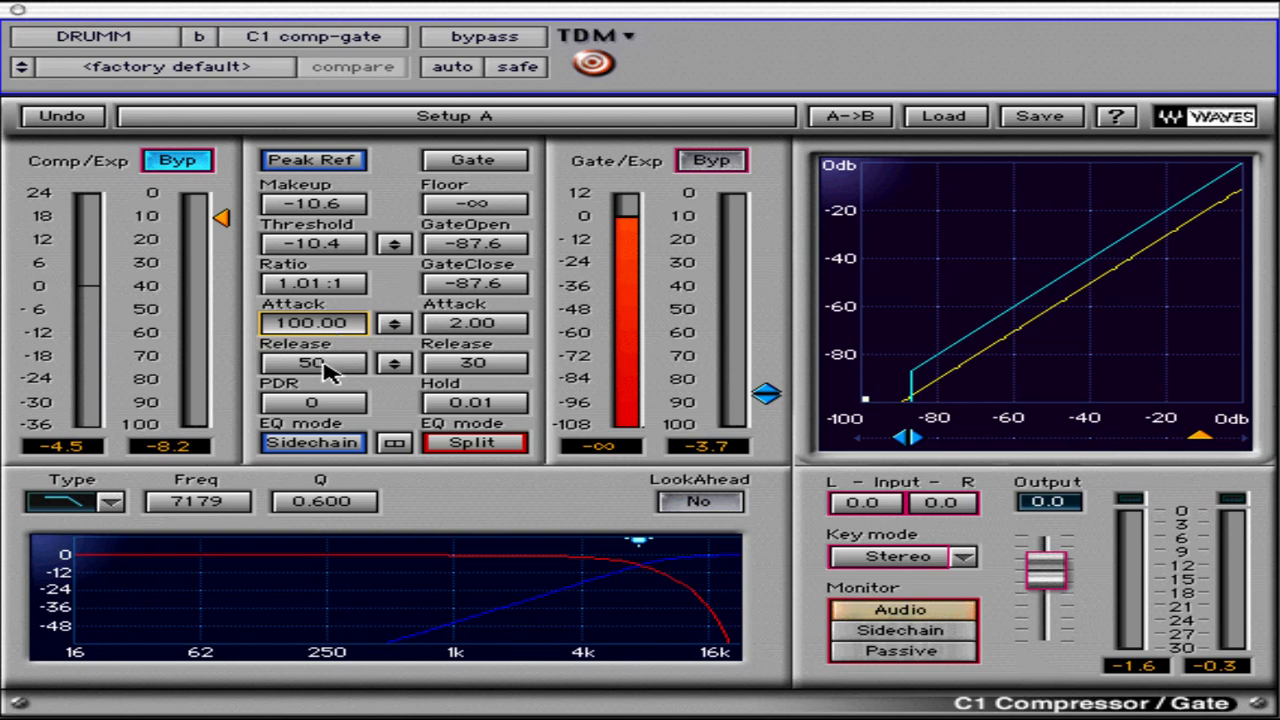
# Try the compressor release at 1 and at 10000
pyautogui.click(329, 368)
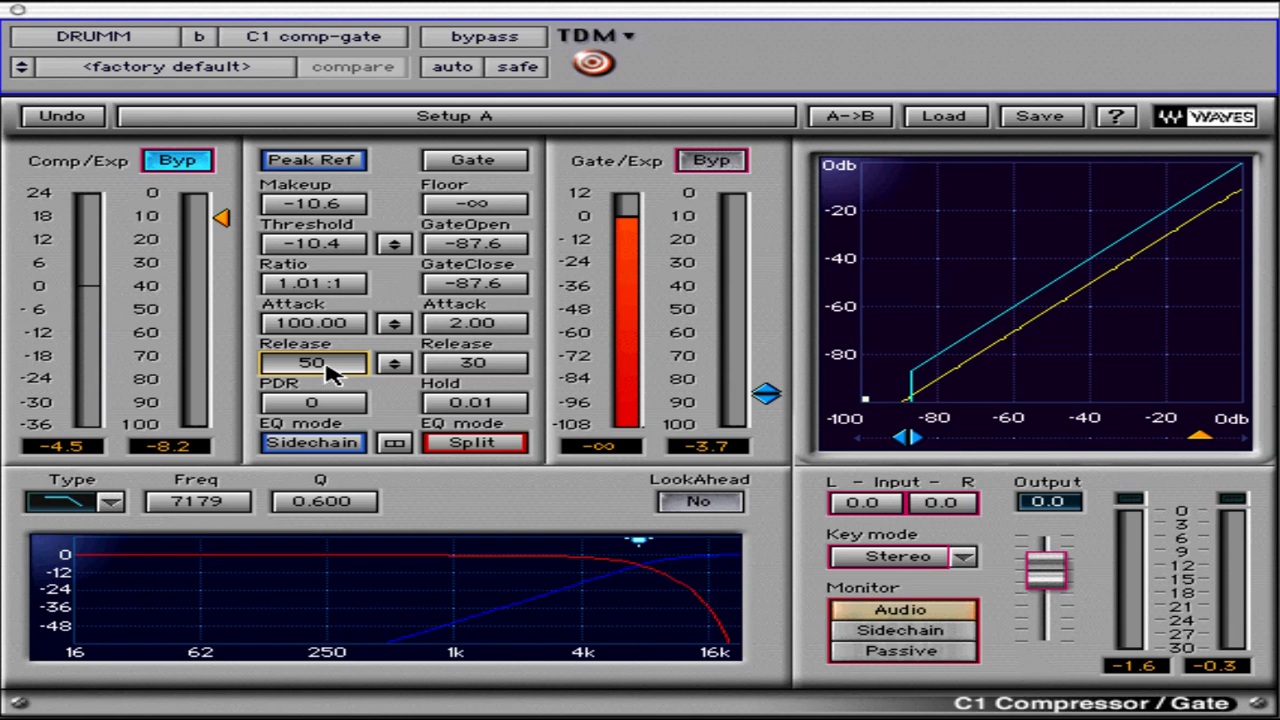
pyautogui.write('1')
pyautogui.press('Return')
pyautogui.write('10000')
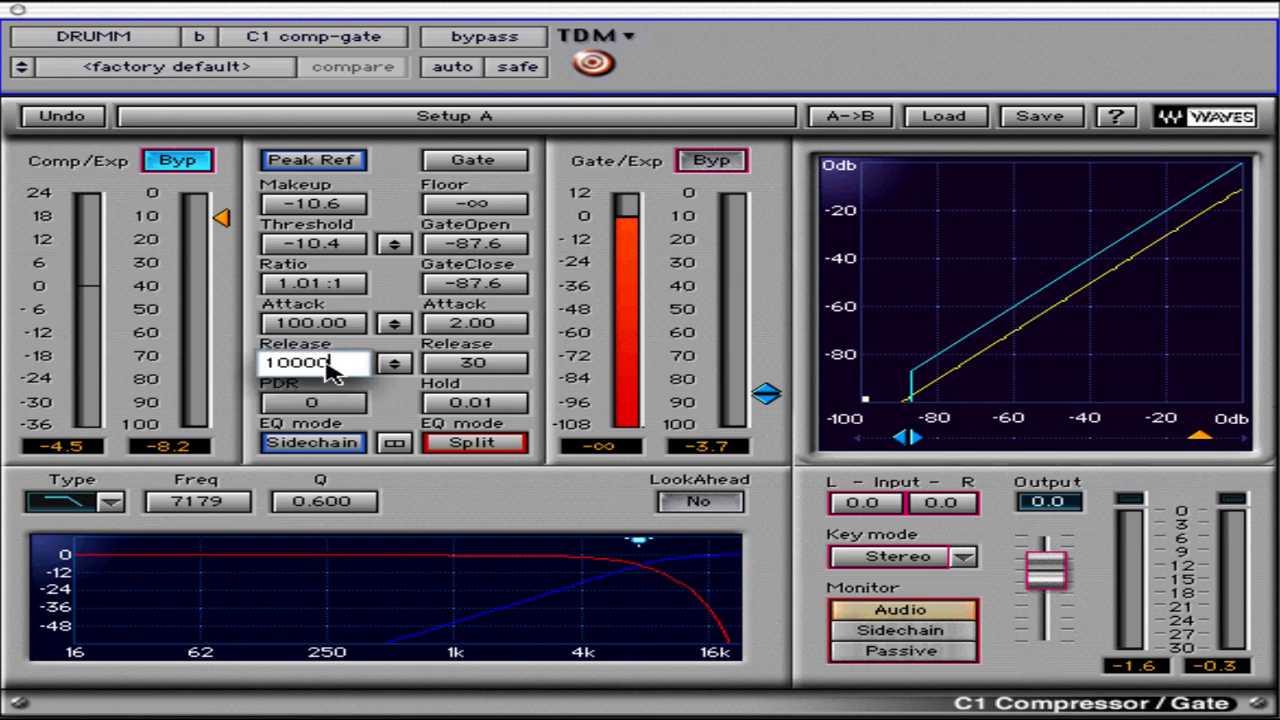
pyautogui.press('Return')
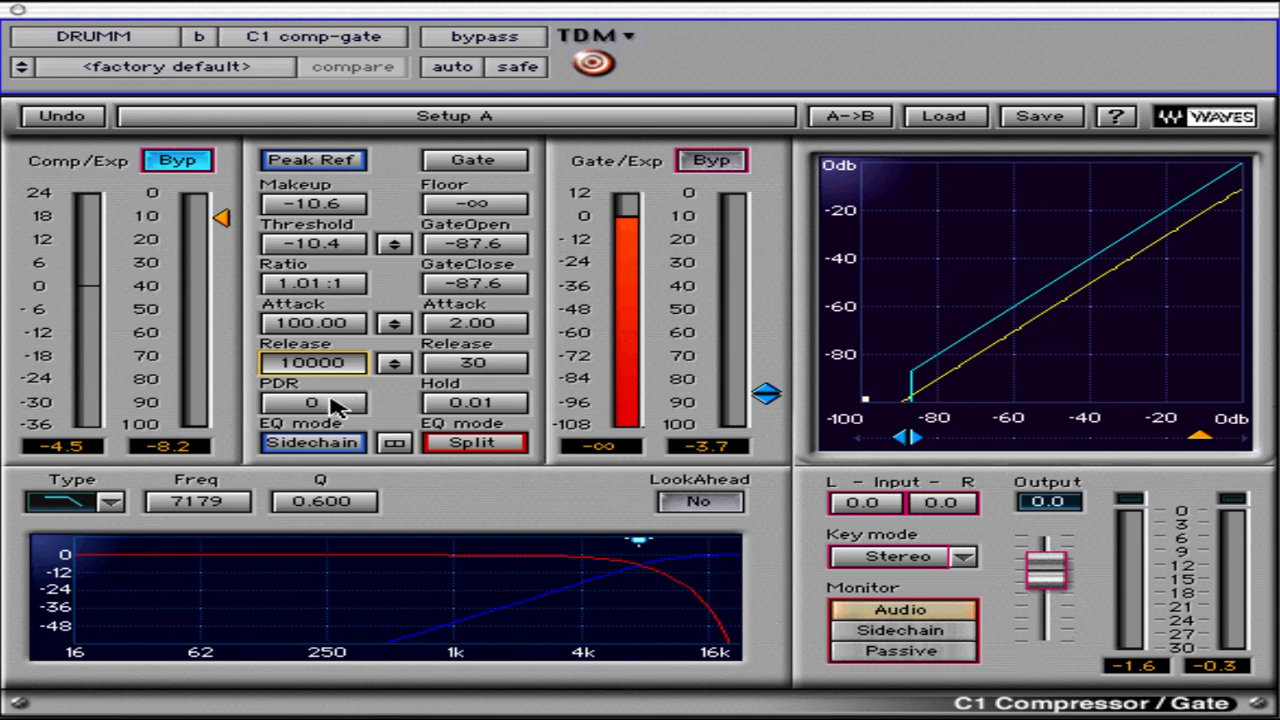
# Set the compressor release to 50 and its PDR to 100
pyautogui.write('50')
pyautogui.press('Return')
pyautogui.press('Tab')
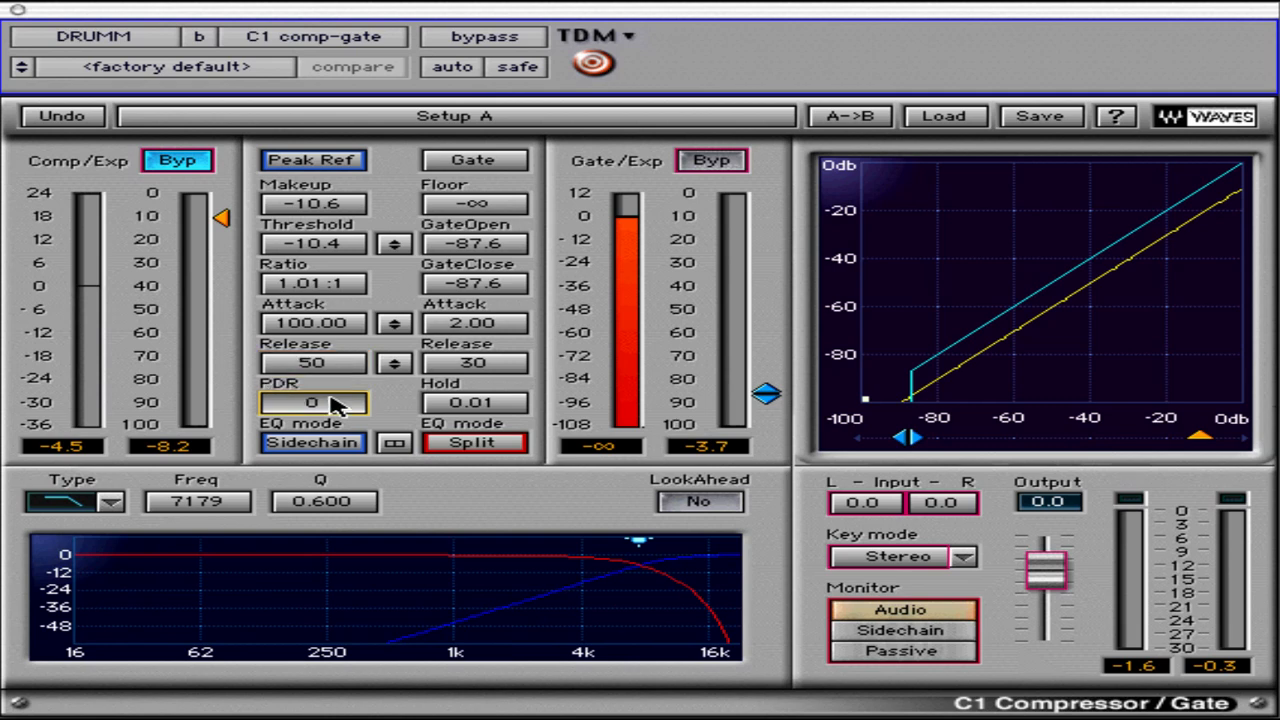
pyautogui.write('100')
pyautogui.press('Return')
# Cycle the compressor's EQ mode through Sidechain, Split and Wideband, ending on Split
pyautogui.click(313, 448)
pyautogui.click(313, 448)
pyautogui.click(313, 448)
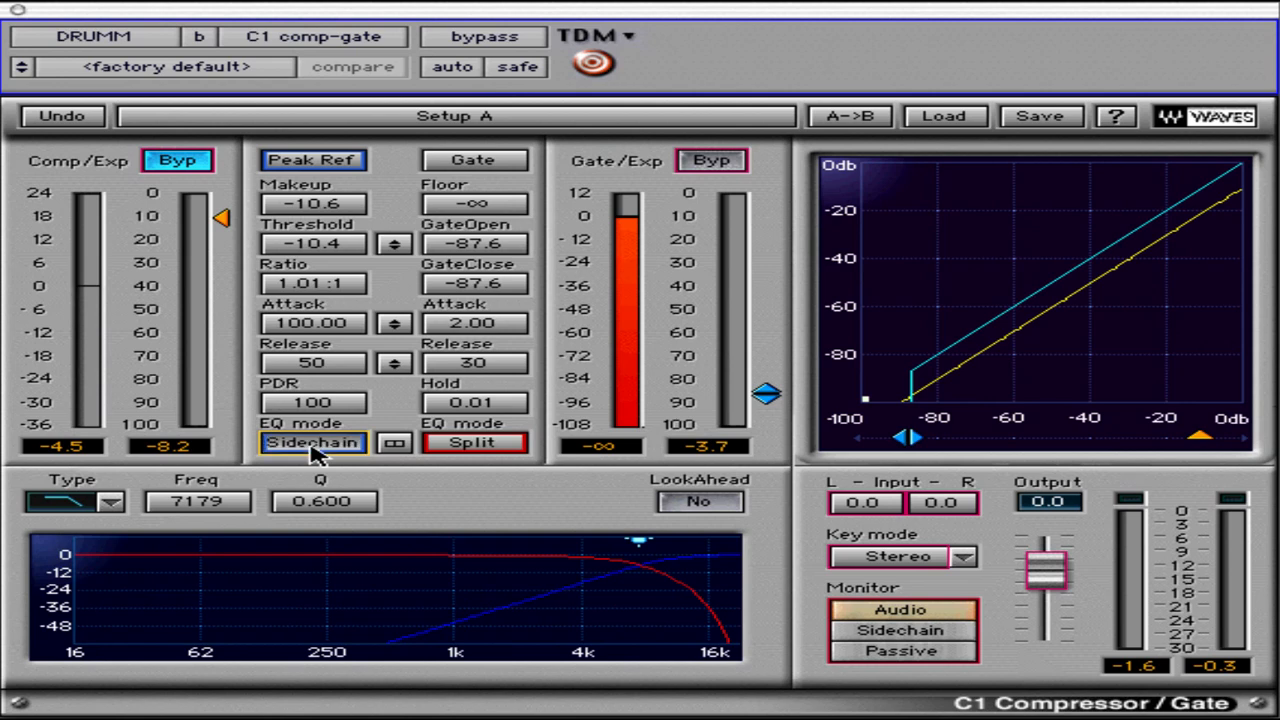
pyautogui.click(316, 448)
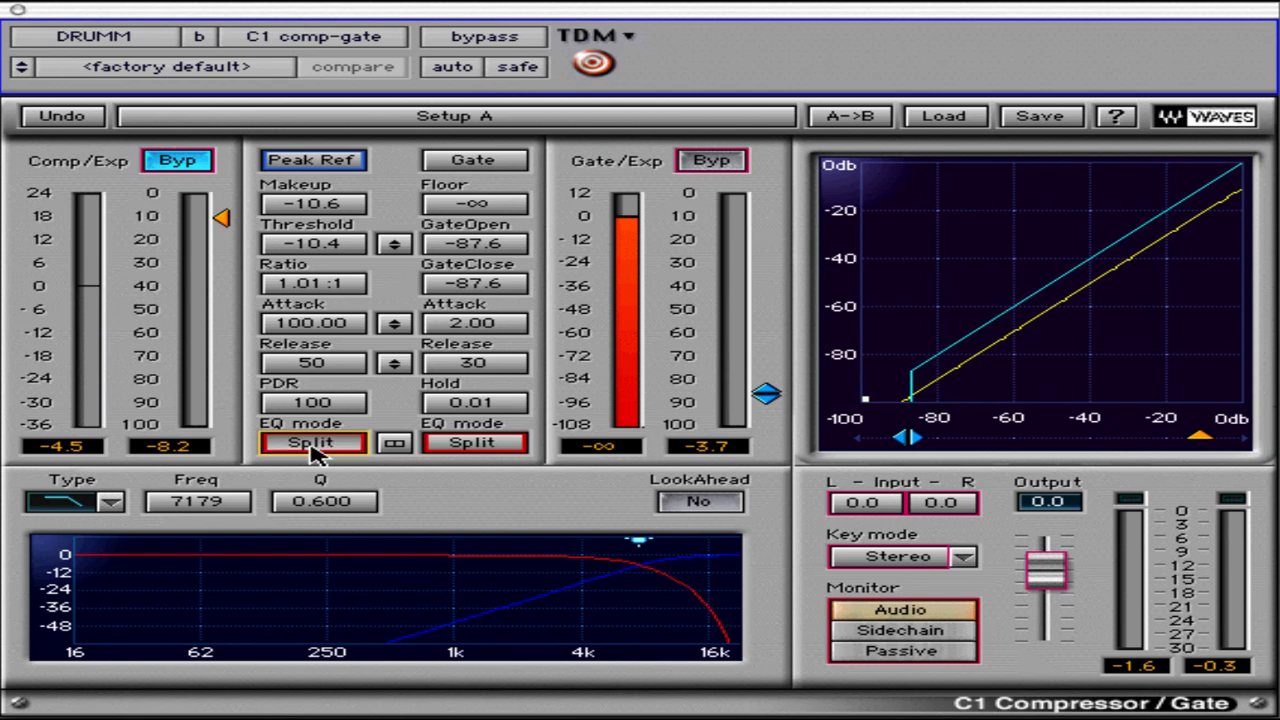
pyautogui.click(316, 448)
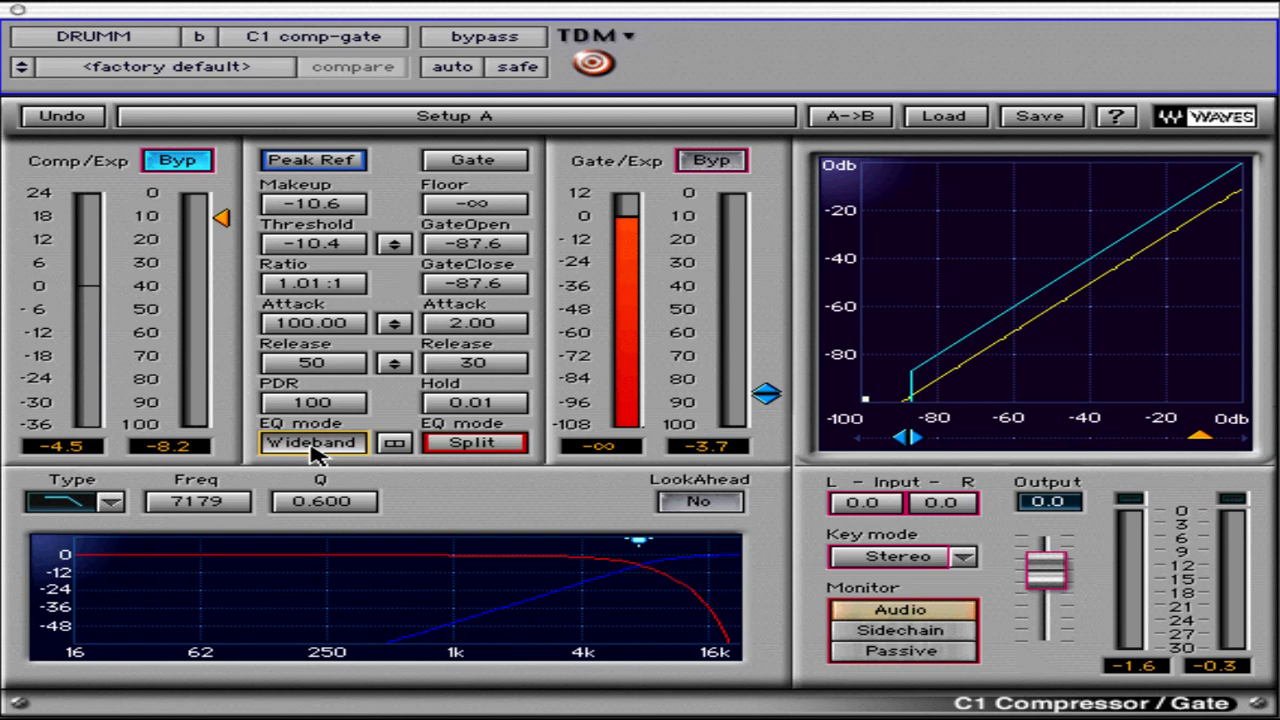
pyautogui.click(316, 450)
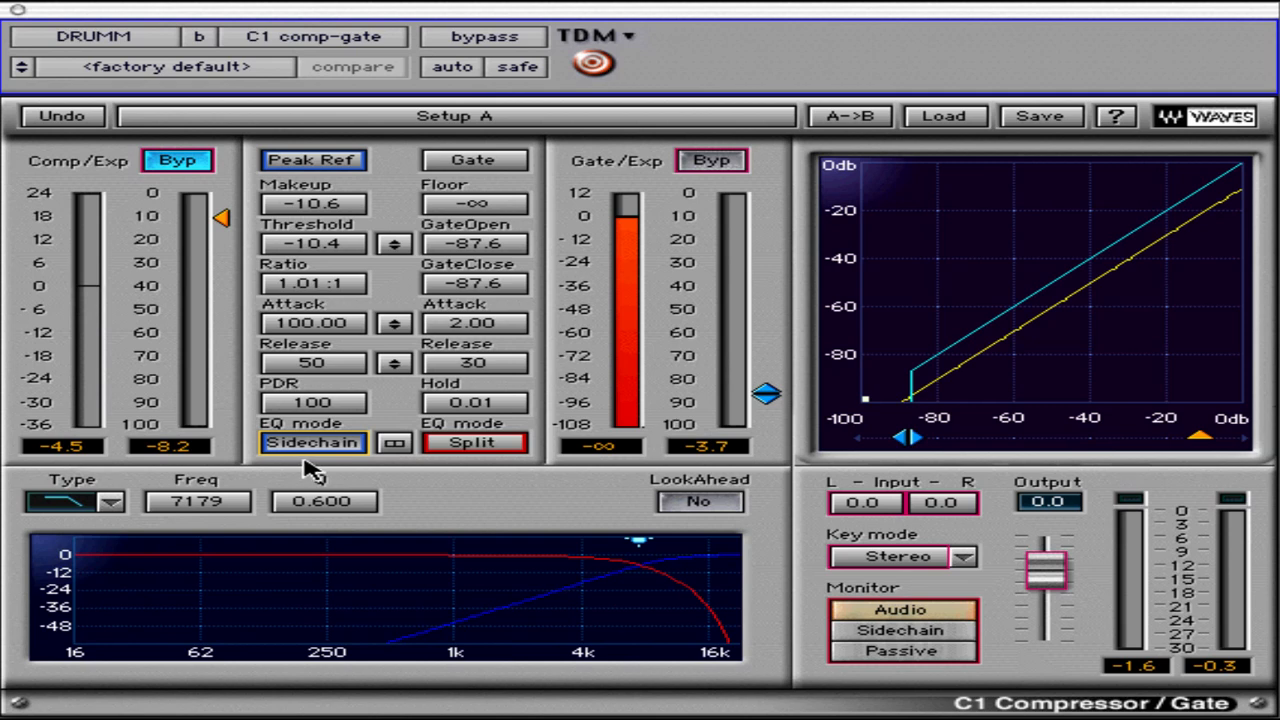
pyautogui.click(328, 445)
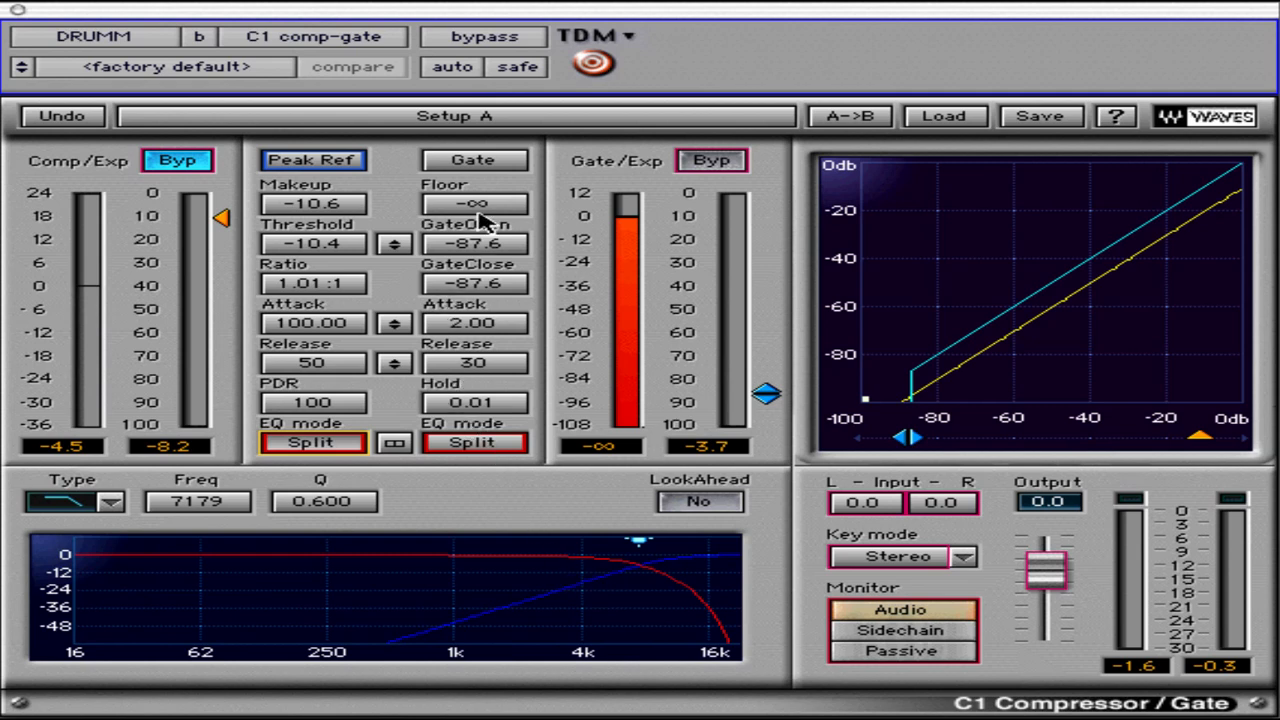
# Toggle the gate section's bypass on and off, and turn off the compressor section's bypass
pyautogui.click(722, 167)
pyautogui.click(722, 167)
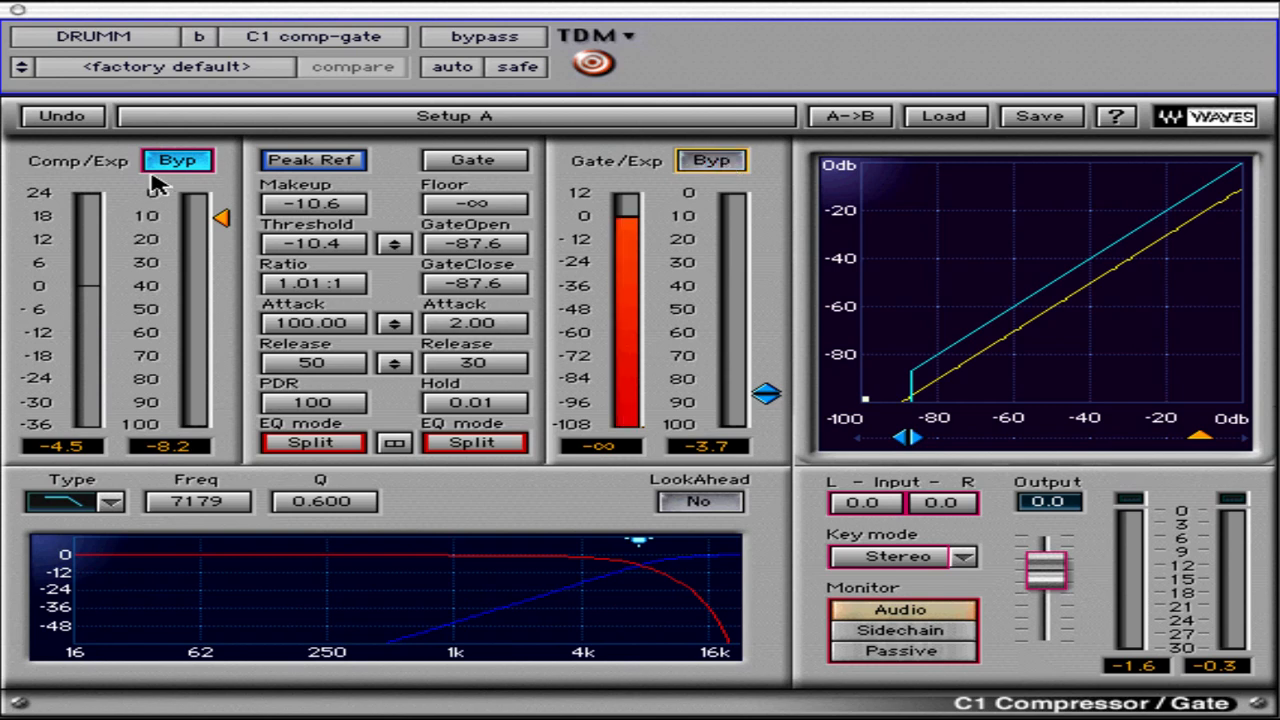
pyautogui.click(168, 164)
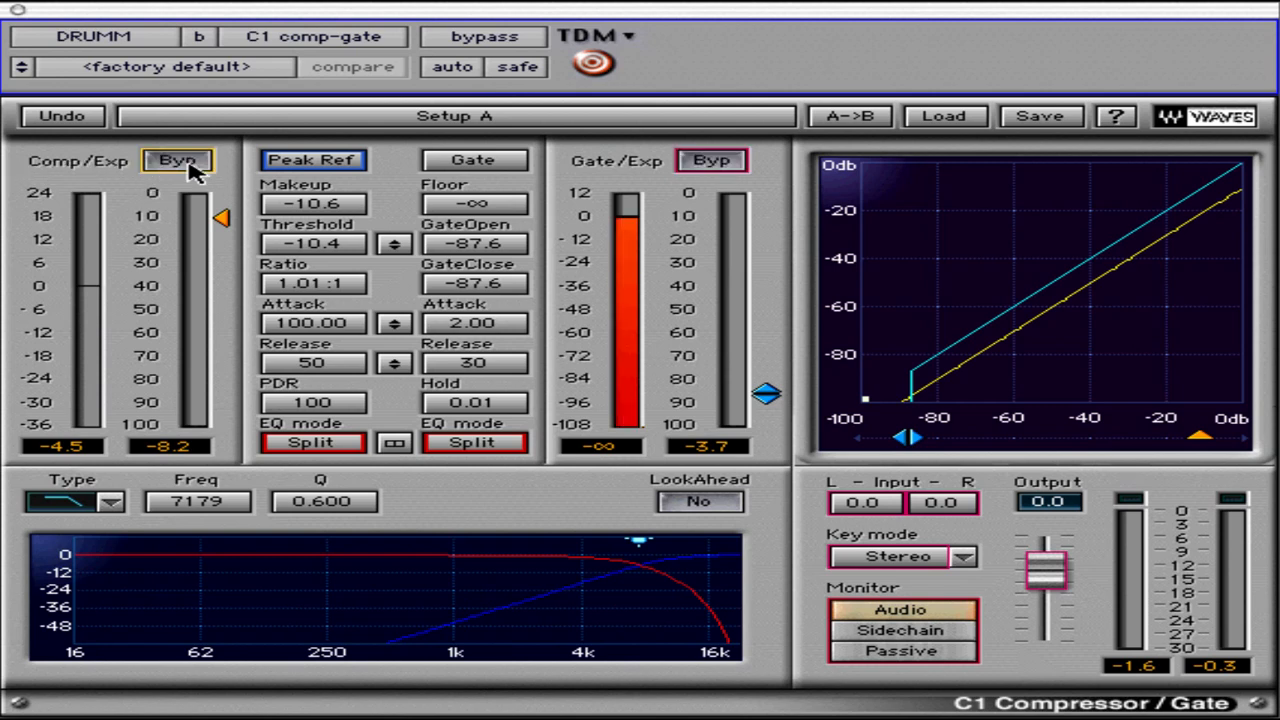
# Switch the gate section to Expander mode, set its floor to -21.8, and raise GateOpen and GateClose to -3.4
pyautogui.click(478, 161)
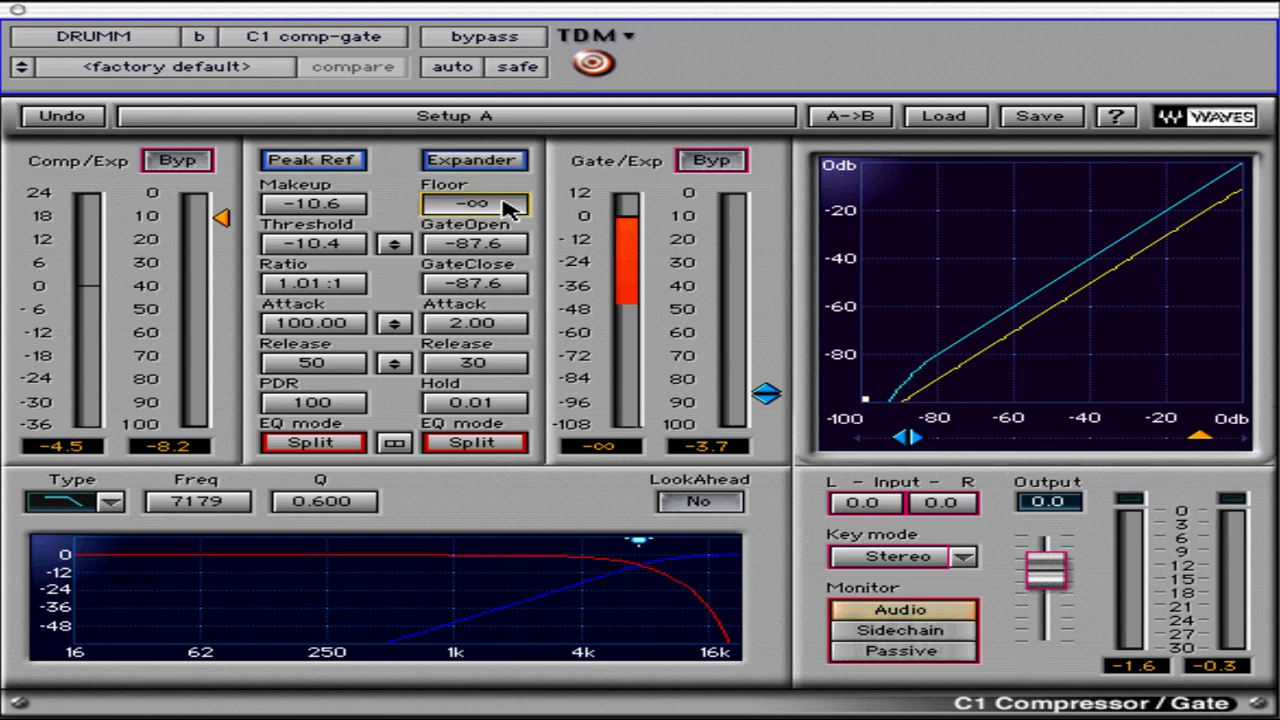
pyautogui.moveTo(508, 210)
pyautogui.mouseDown()
pyautogui.moveTo(514, 154)
pyautogui.moveTo(500, 286)
pyautogui.moveTo(503, 205)
pyautogui.mouseUp()
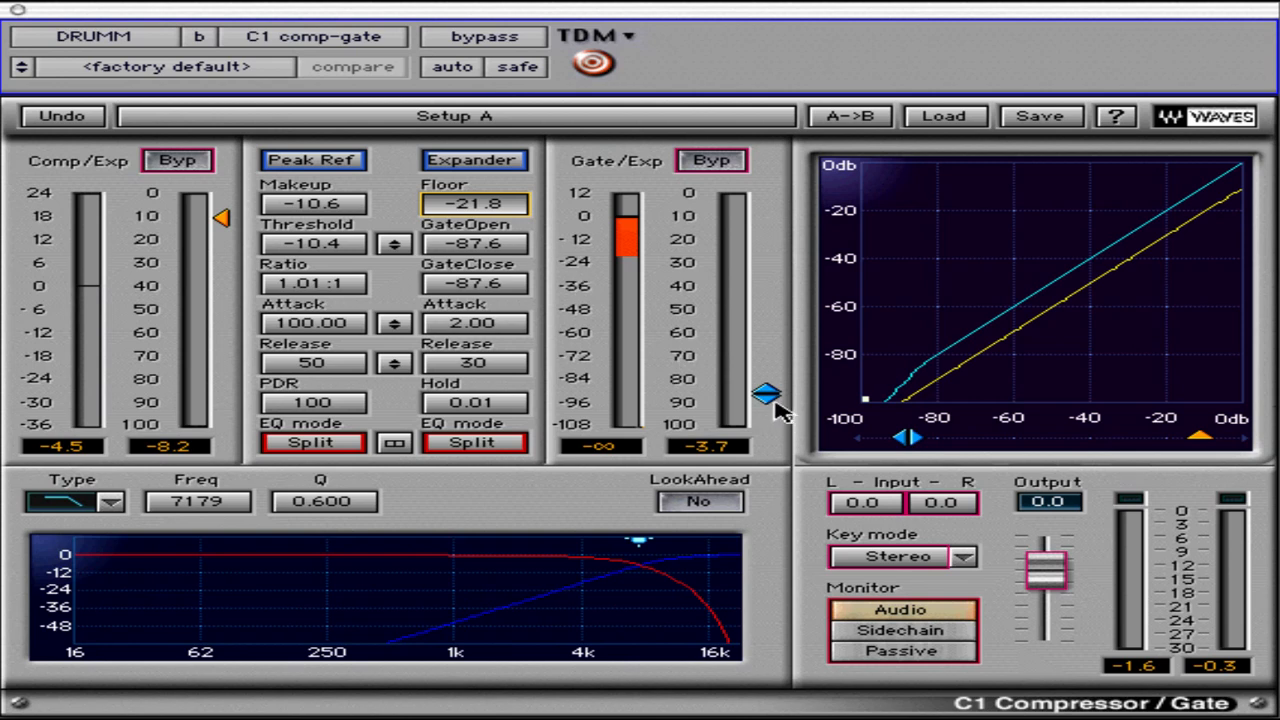
pyautogui.click(770, 396)
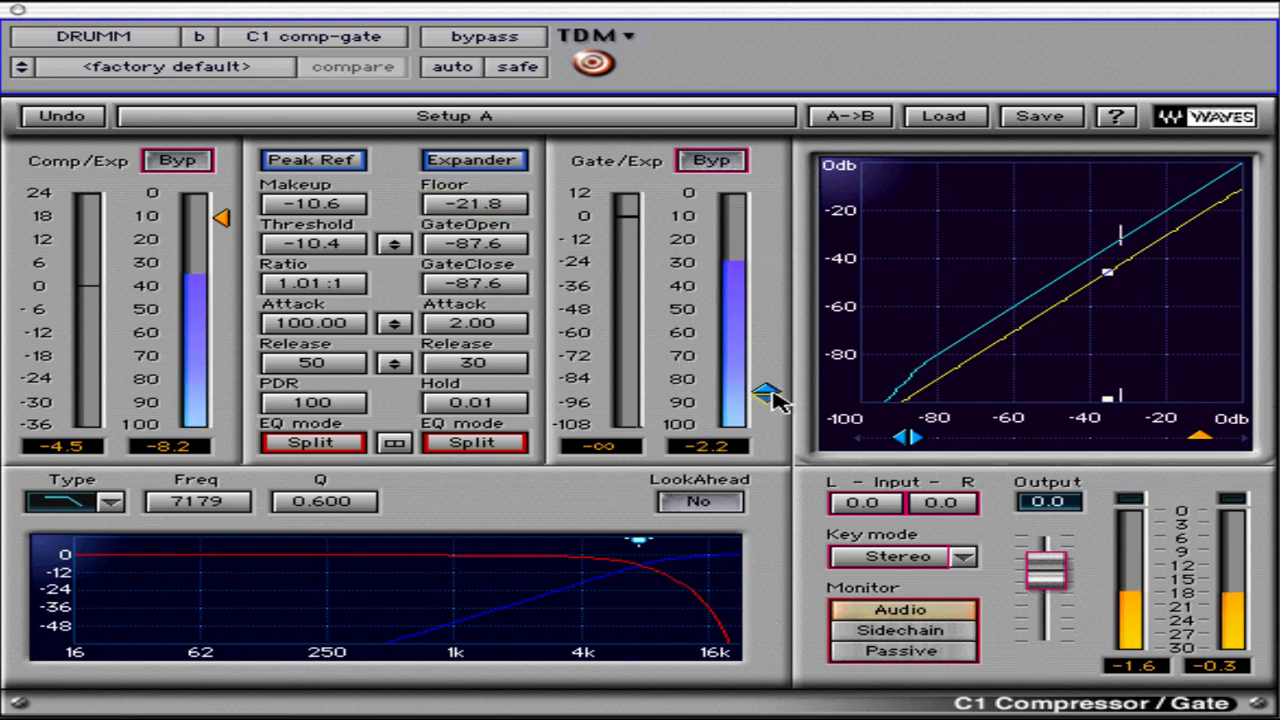
pyautogui.moveTo(757, 358); pyautogui.dragTo(762, 204)
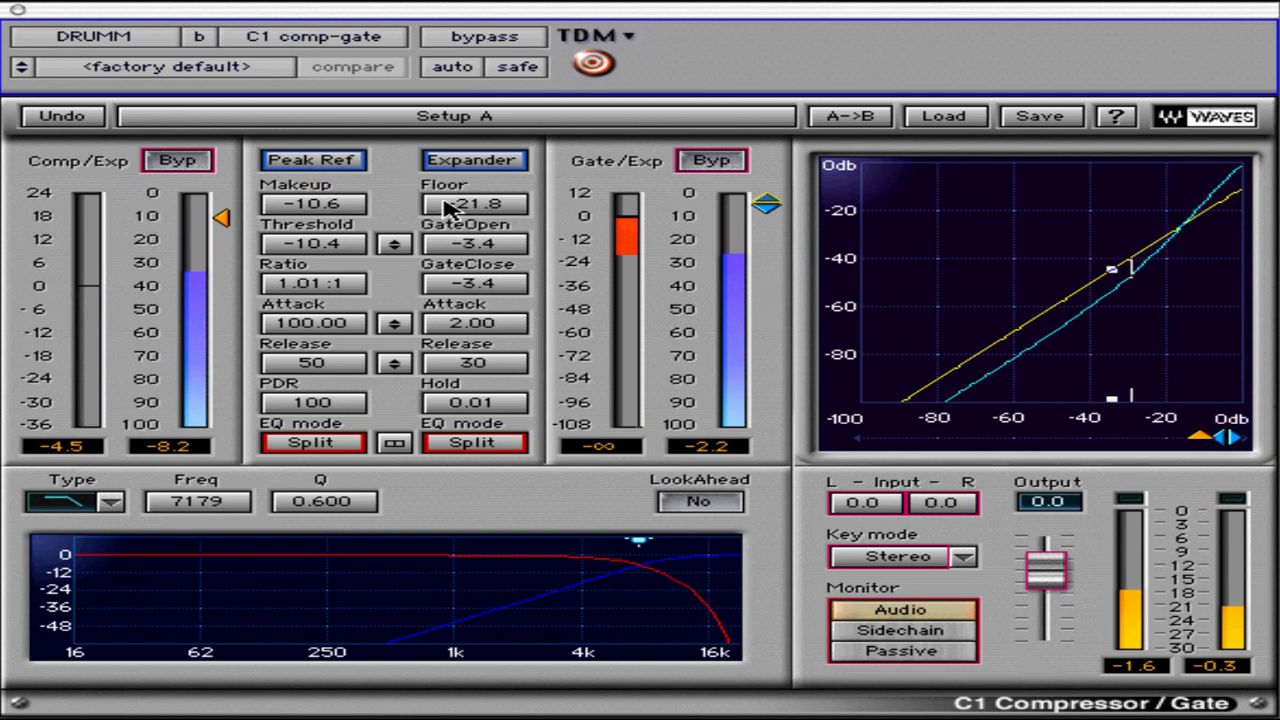
# Try the expander floor at 9.1, -8.8 and 9.5, ending at minus infinity
pyautogui.moveTo(450, 206); pyautogui.dragTo(480, 100)
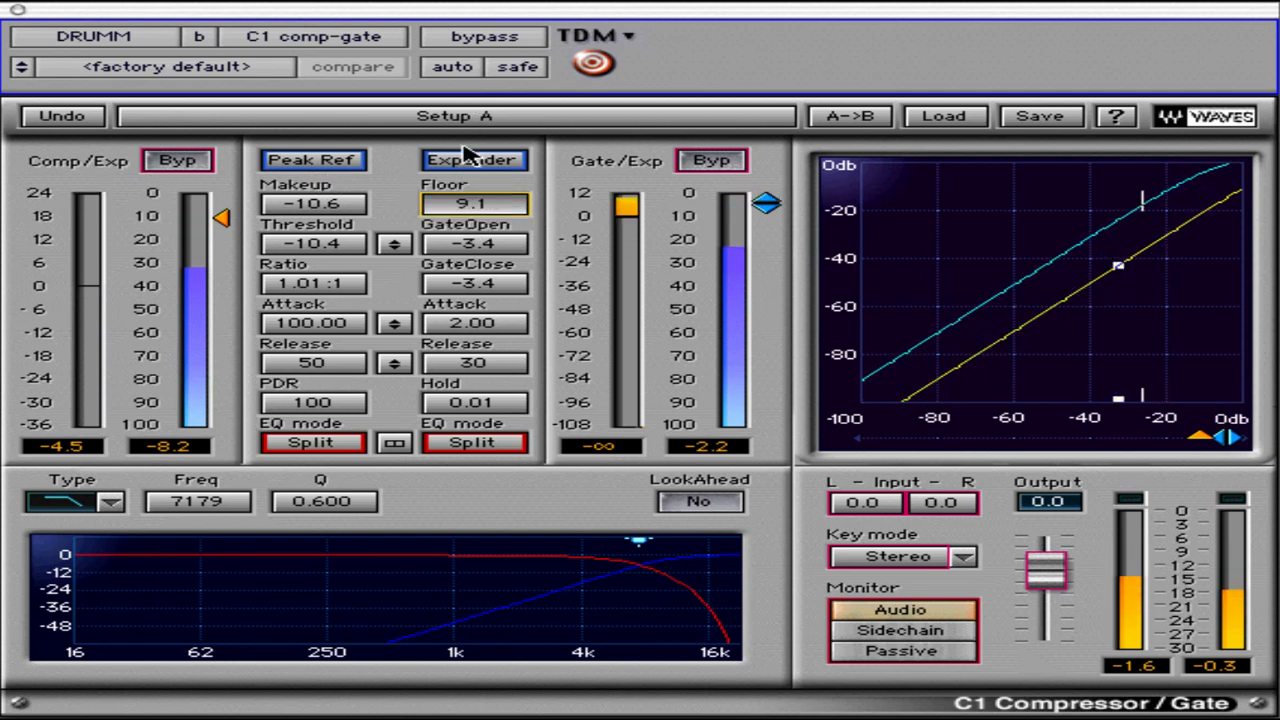
pyautogui.moveTo(460, 205); pyautogui.dragTo(449, 243)
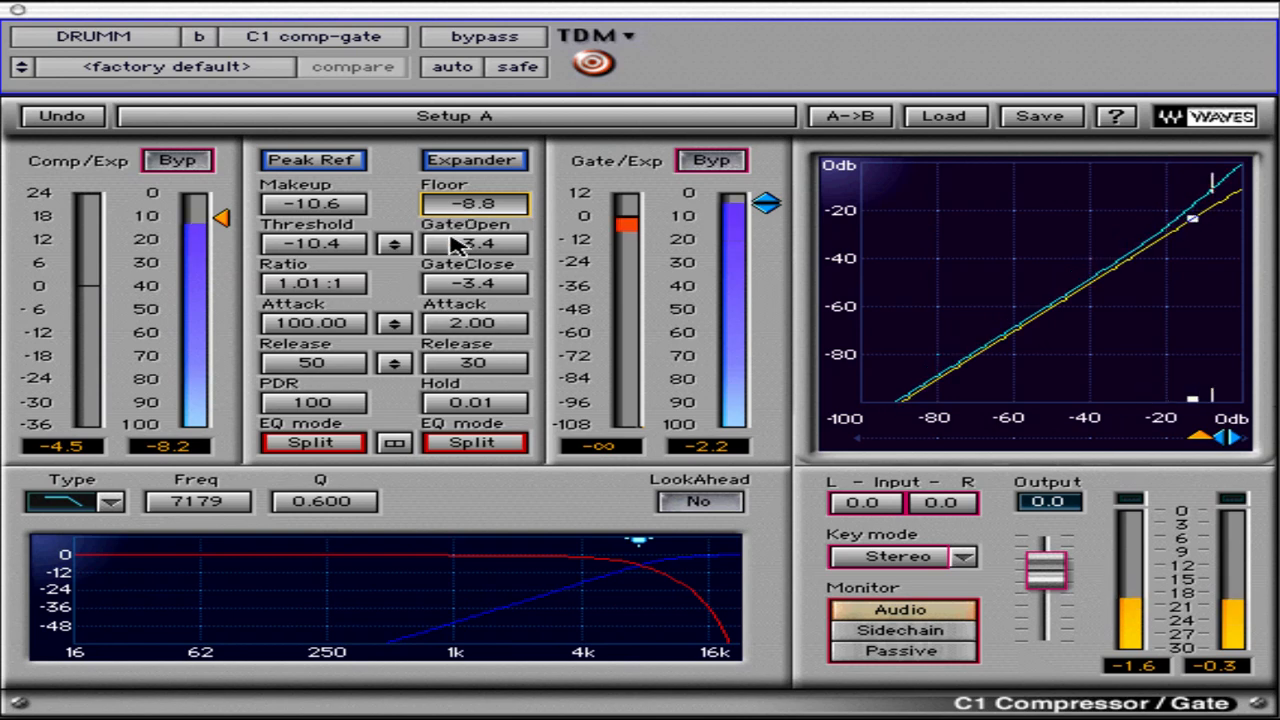
pyautogui.moveTo(425, 305); pyautogui.dragTo(449, 206)
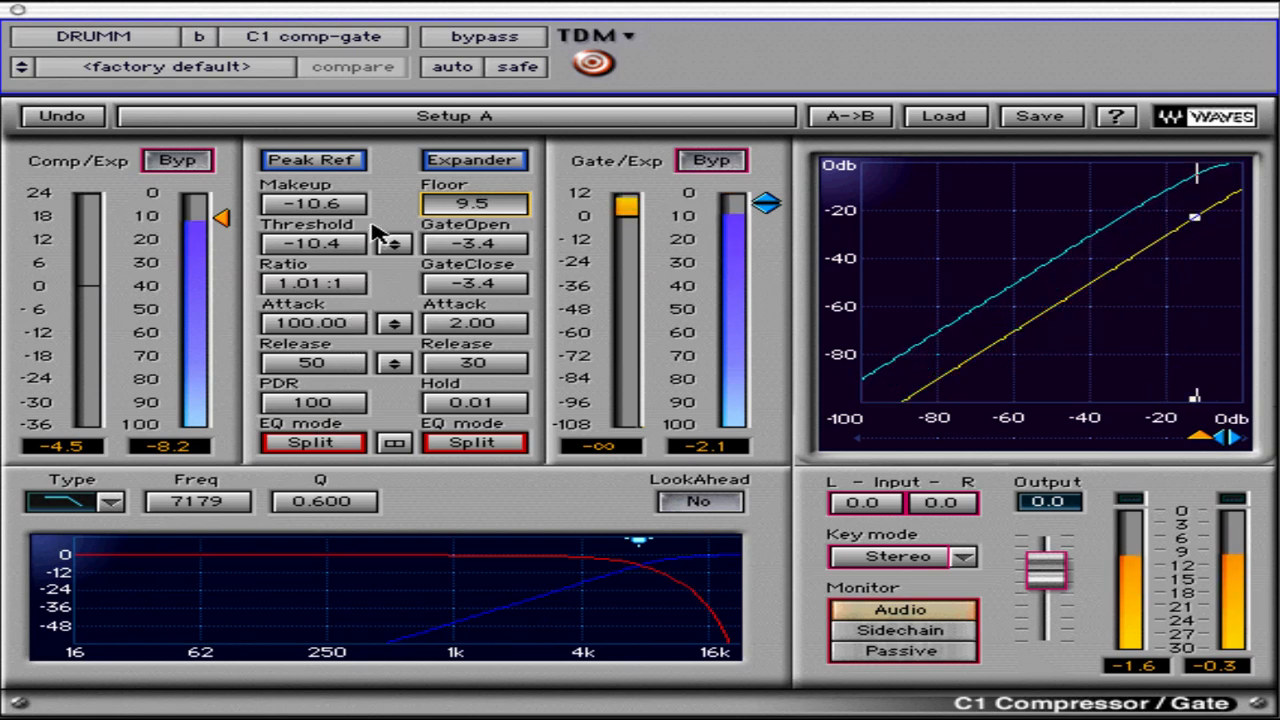
pyautogui.keyDown('alt'); pyautogui.click(466, 203); pyautogui.keyUp('alt')
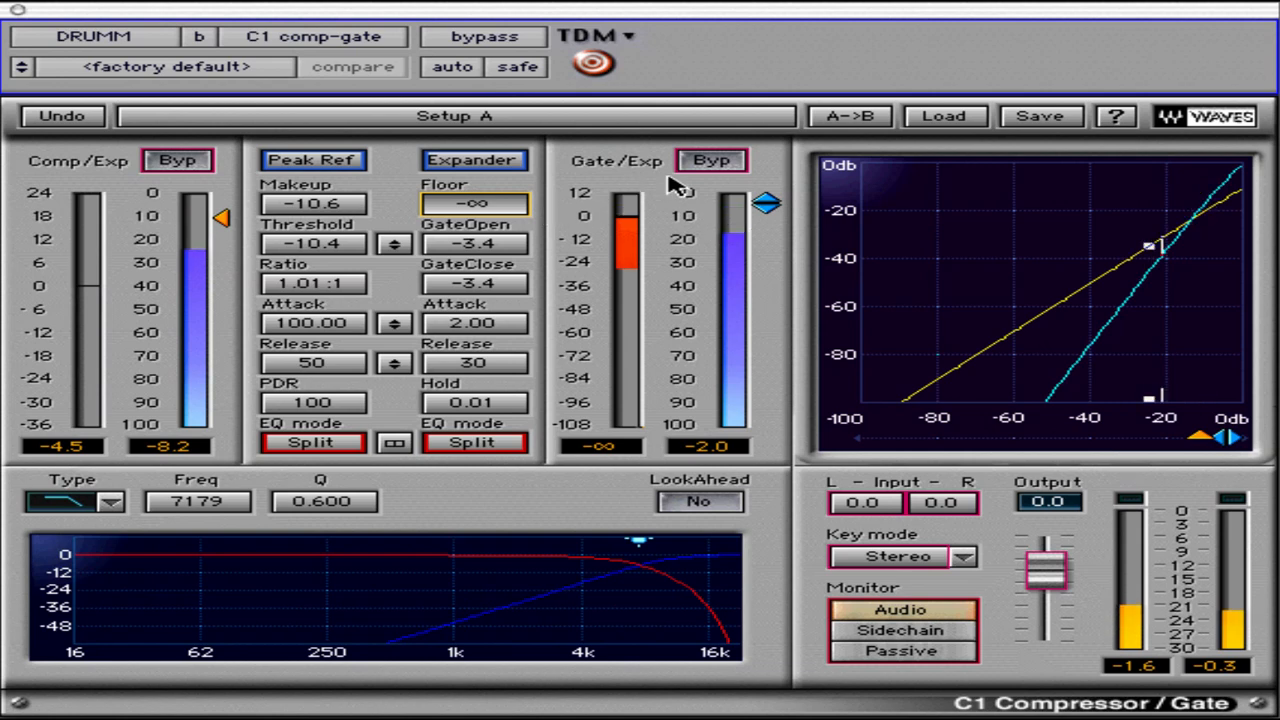
pyautogui.click(722, 163)
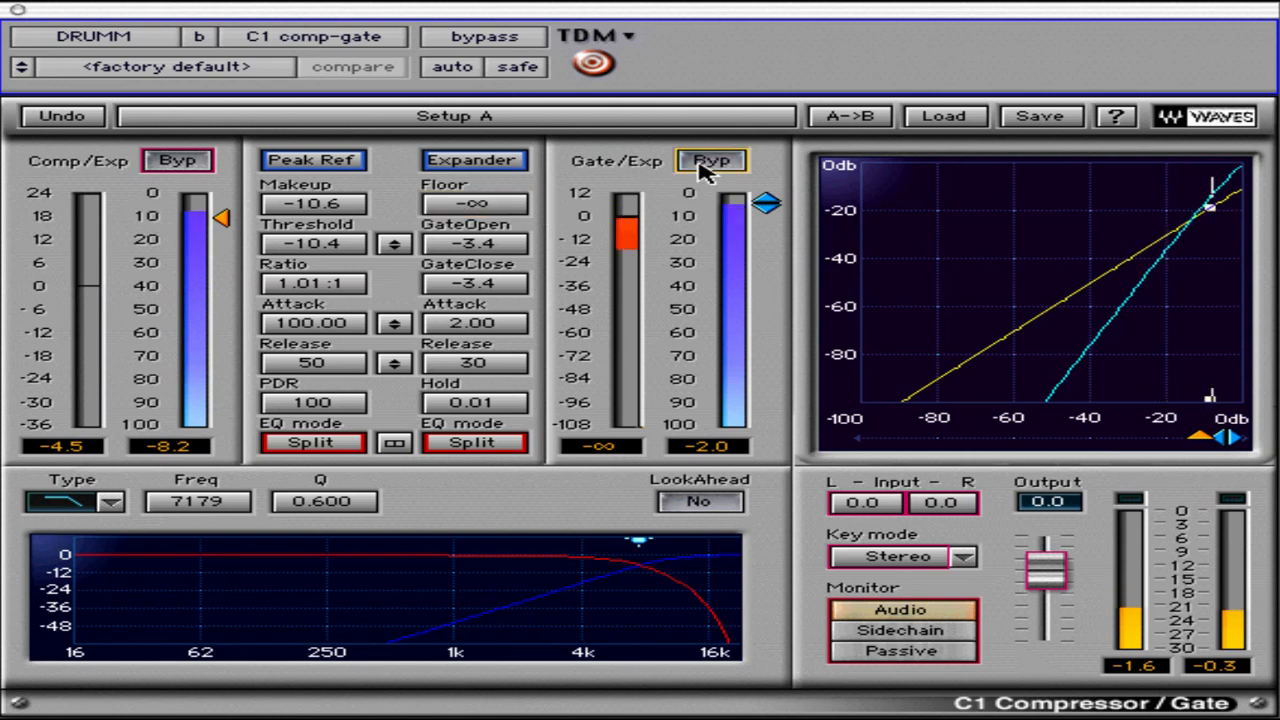
# Raise the expander floor to 12.0, and gradually lower it to -49.6 N
pyautogui.moveTo(512, 198); pyautogui.dragTo(512, 50)
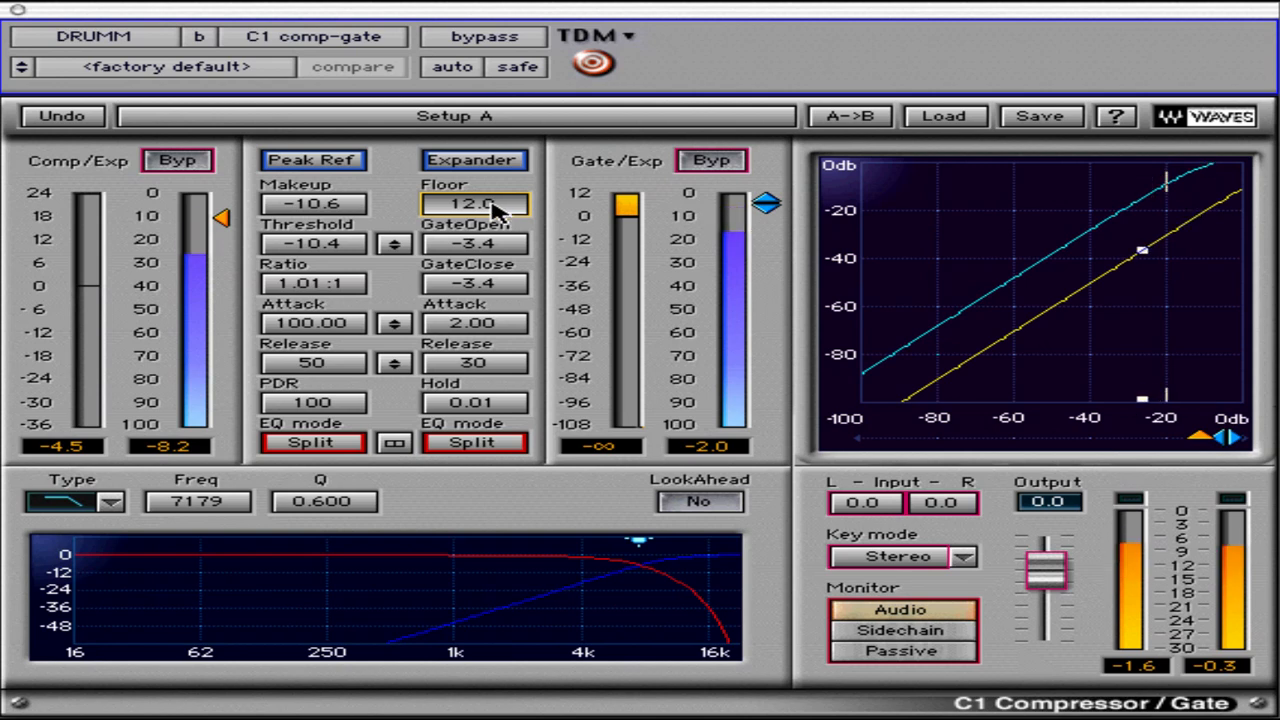
pyautogui.moveTo(497, 205); pyautogui.dragTo(520, 334)
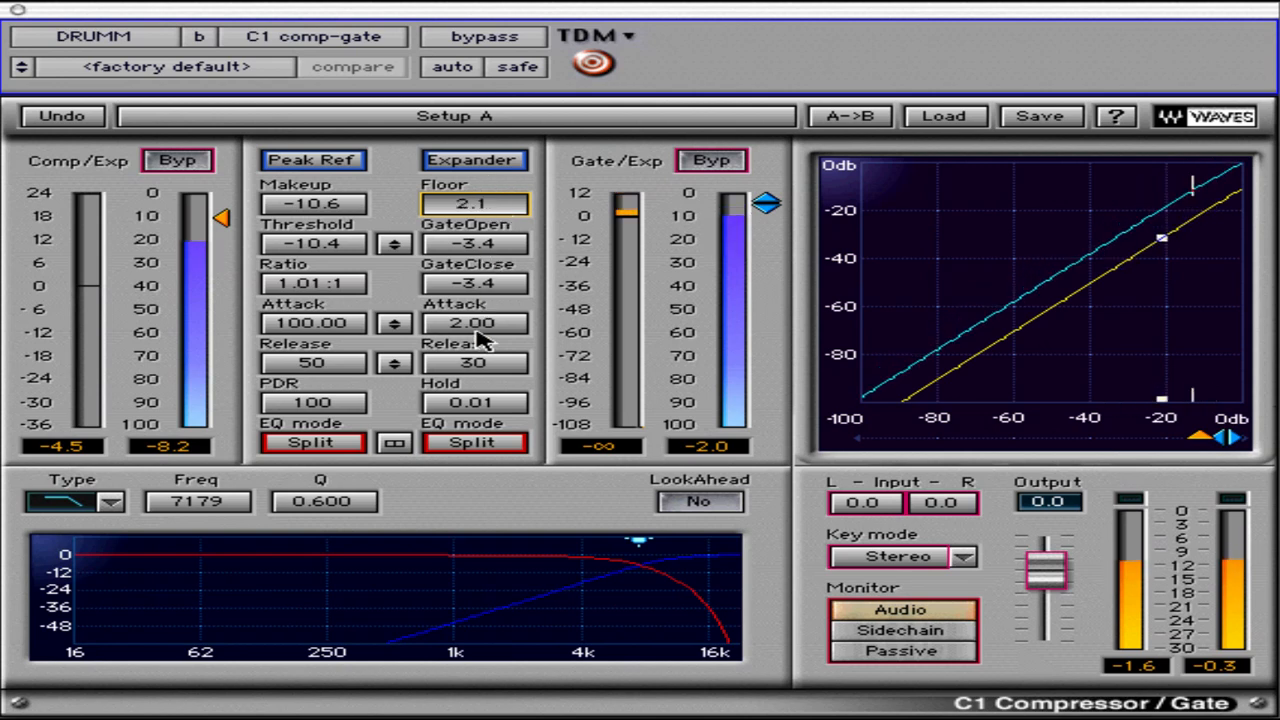
pyautogui.moveTo(472, 518); pyautogui.dragTo(452, 578)
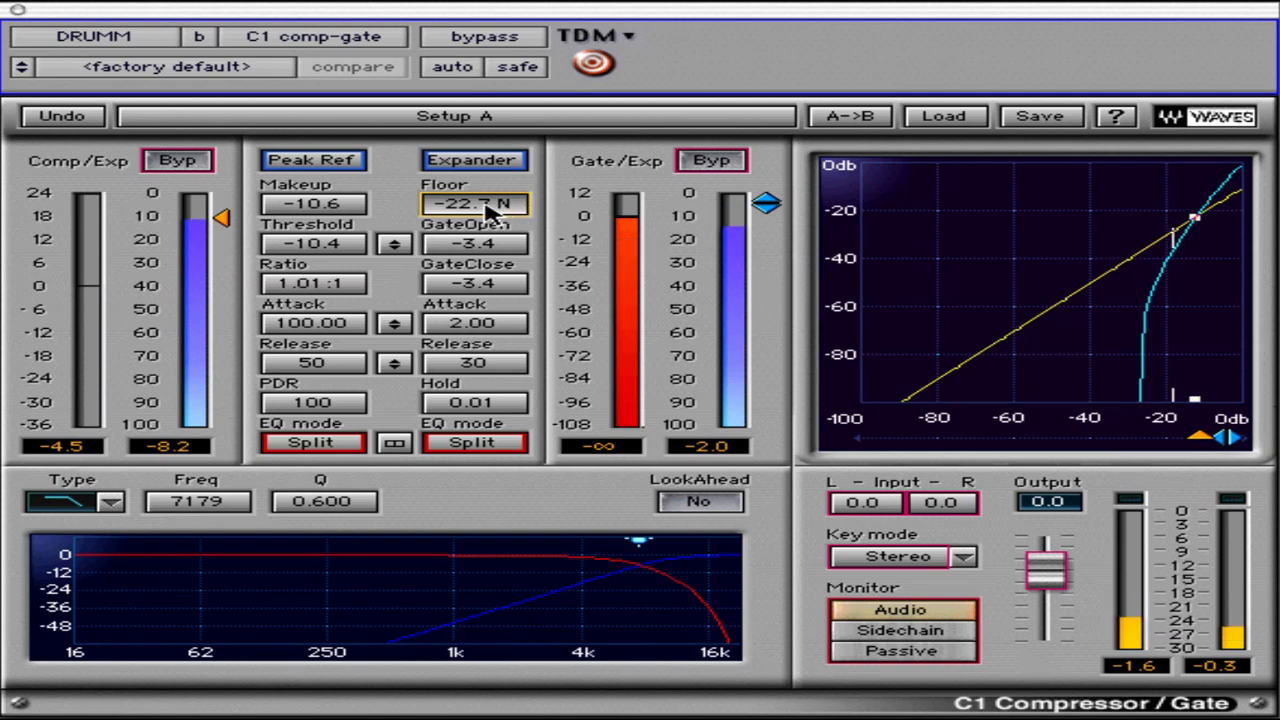
pyautogui.moveTo(485, 202); pyautogui.dragTo(468, 250)
pyautogui.click(470, 252)
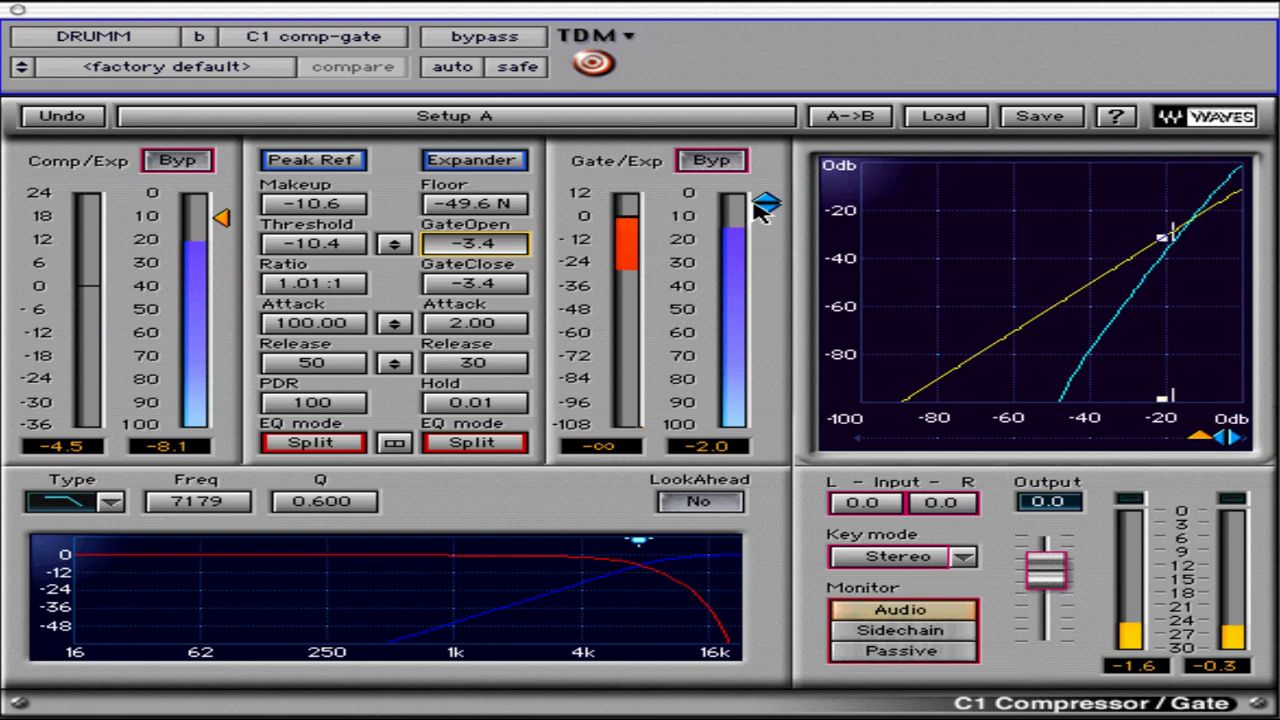
# Lower the linked GateOpen and GateClose thresholds to -27.0, and set them to exactly -25.0
pyautogui.moveTo(766, 204); pyautogui.dragTo(757, 254)
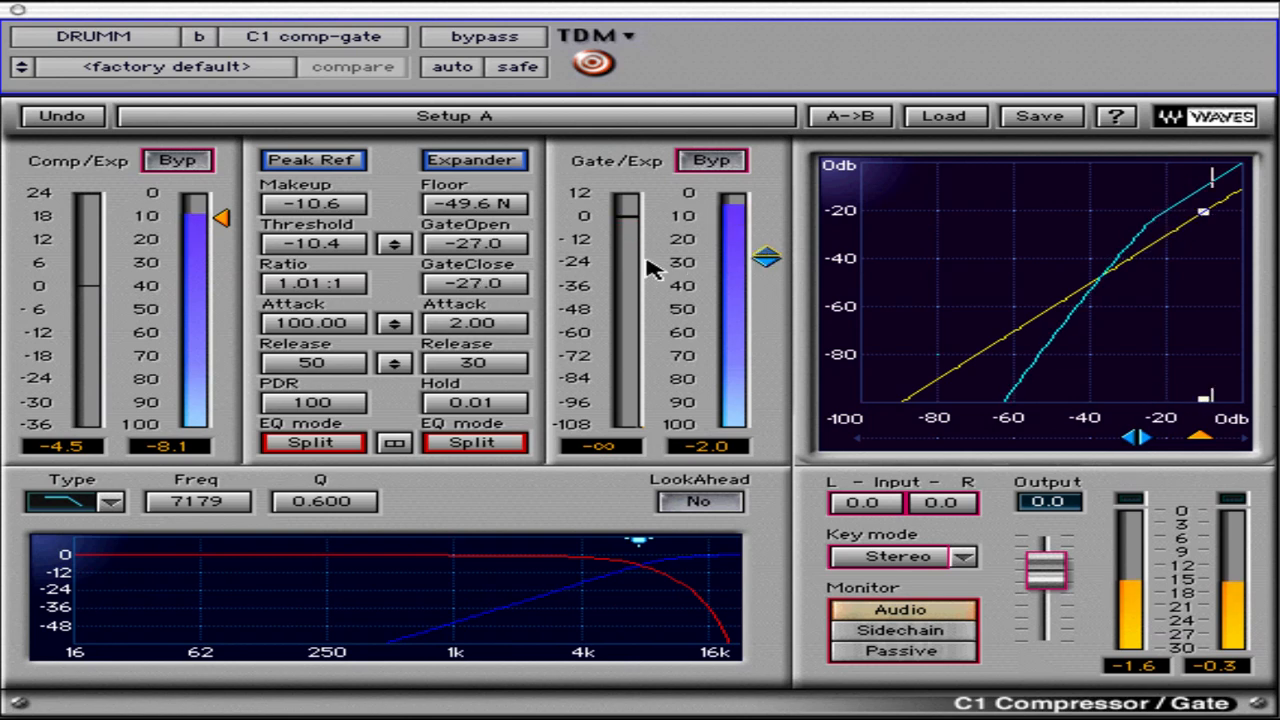
pyautogui.click(483, 247)
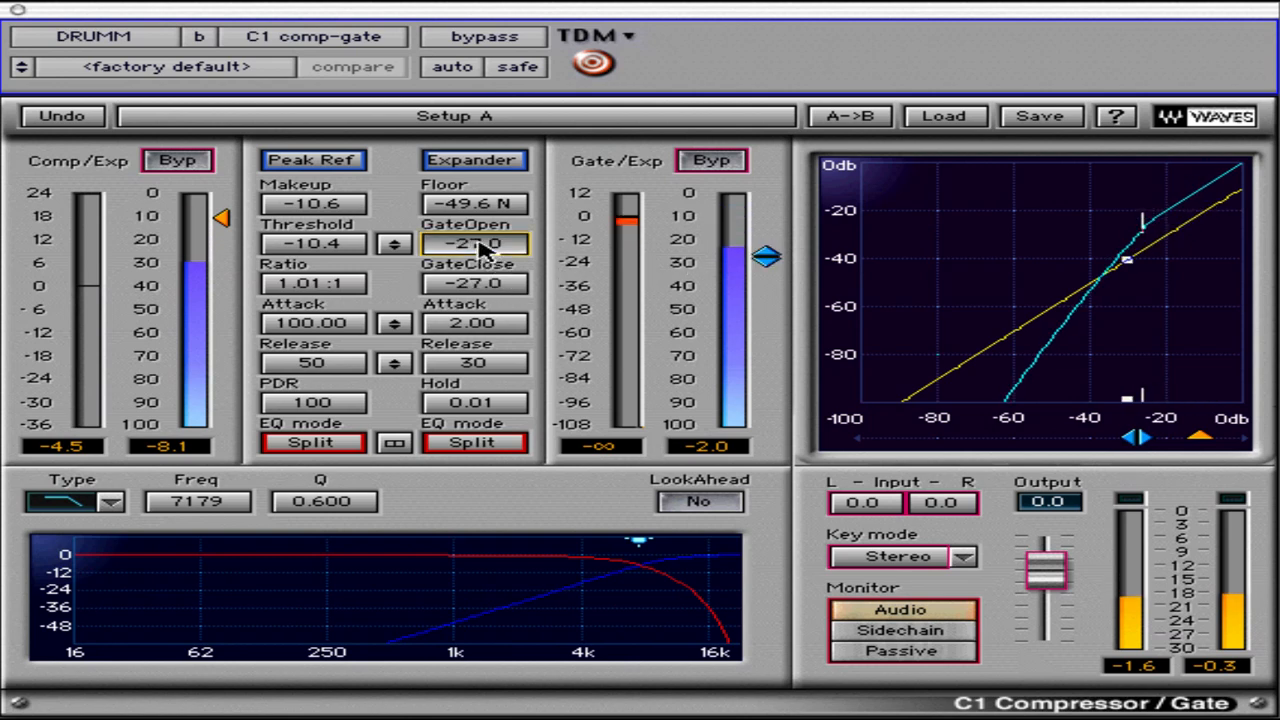
pyautogui.write('25')
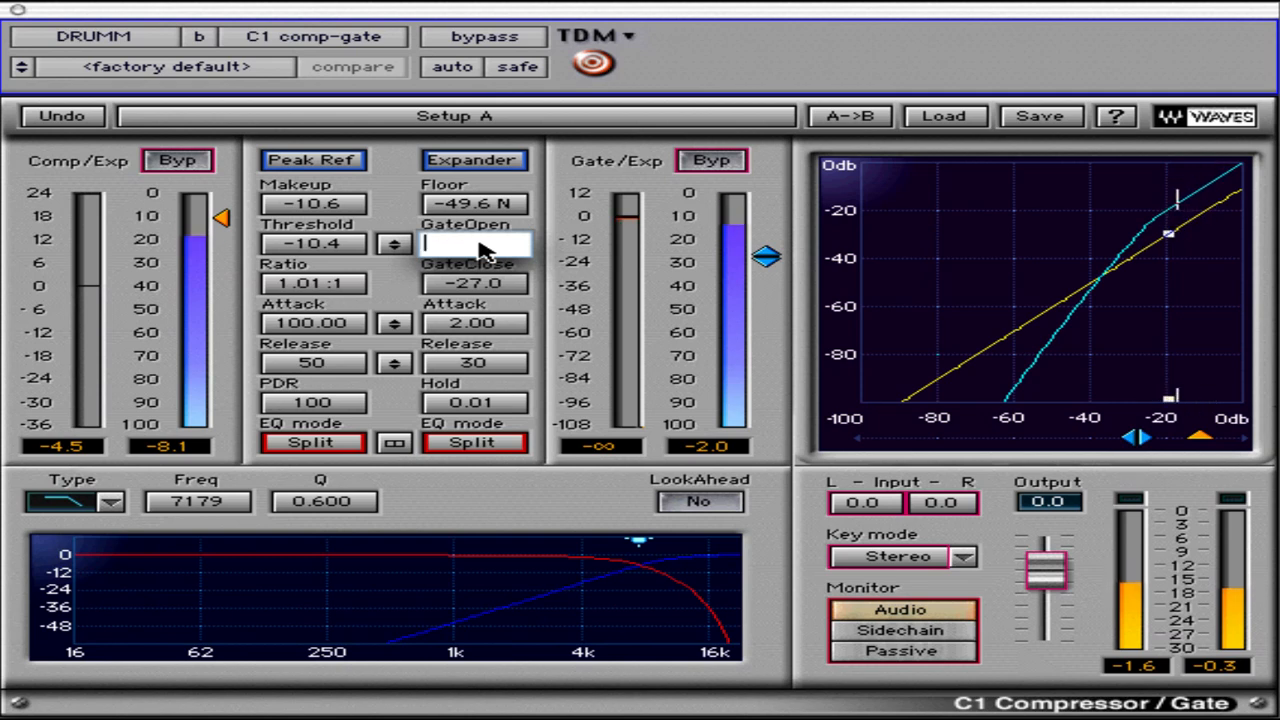
pyautogui.press('Return')
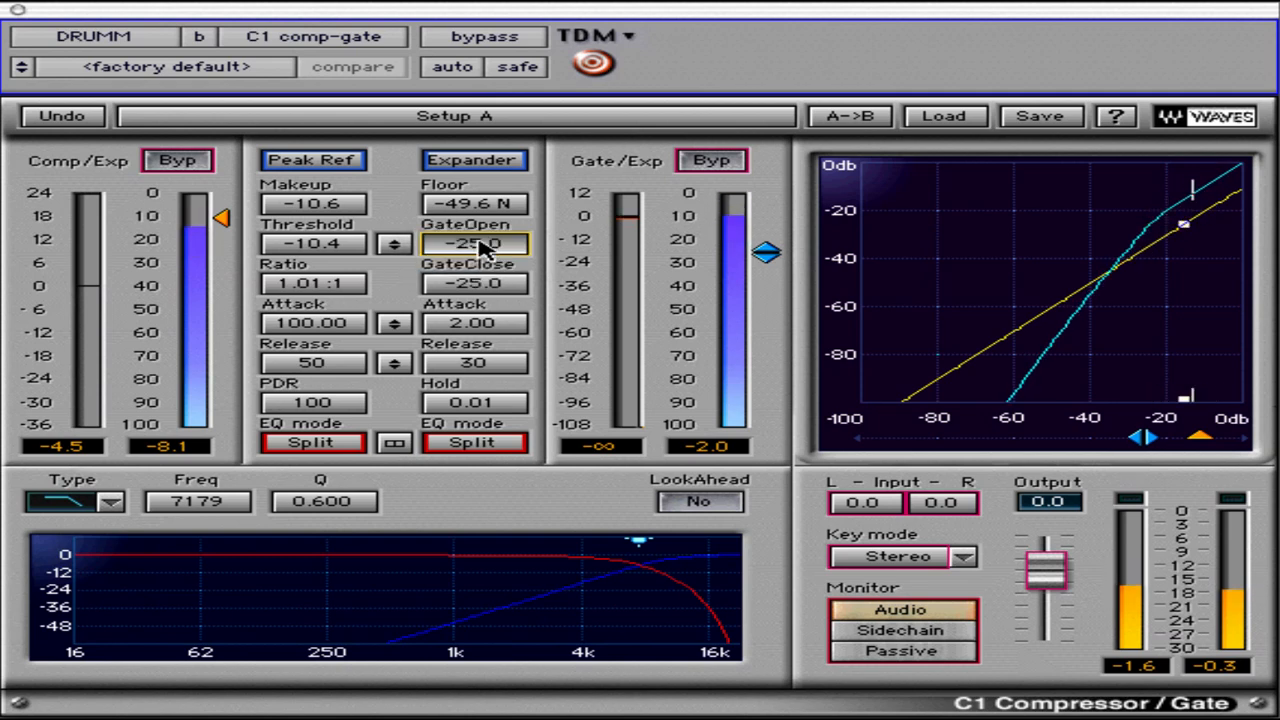
# Set the expander's attack to 4.03, release to 60 and hold to 2.14
pyautogui.click(476, 283)
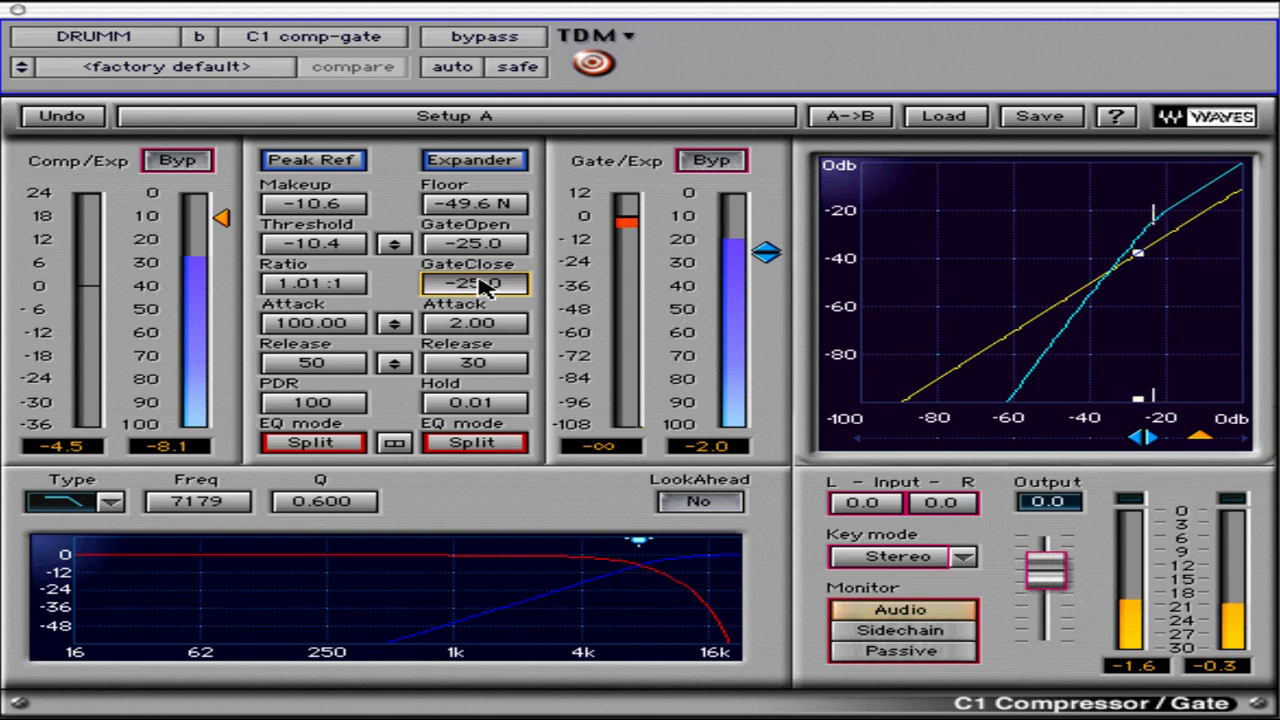
pyautogui.click(492, 336)
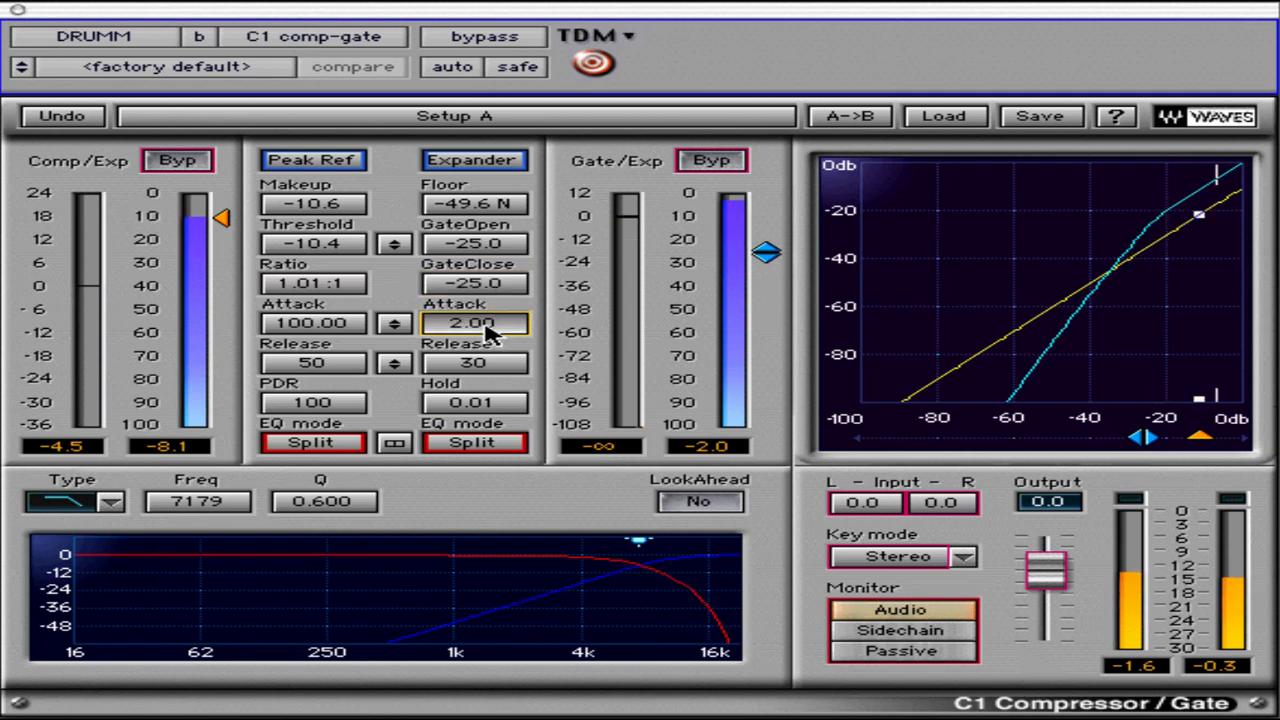
pyautogui.moveTo(492, 336); pyautogui.dragTo(525, 288)
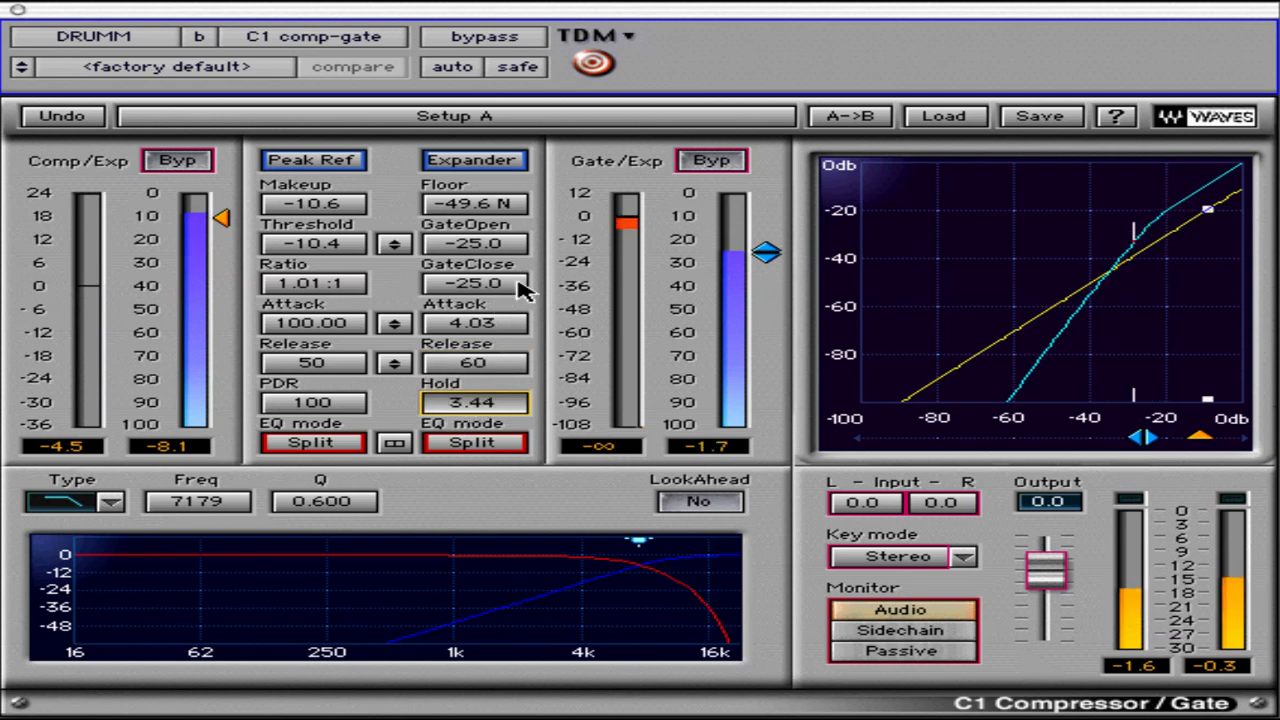
# Cycle the expander's EQ mode through Wideband and Sidechain, ending on Split
pyautogui.click(474, 443)
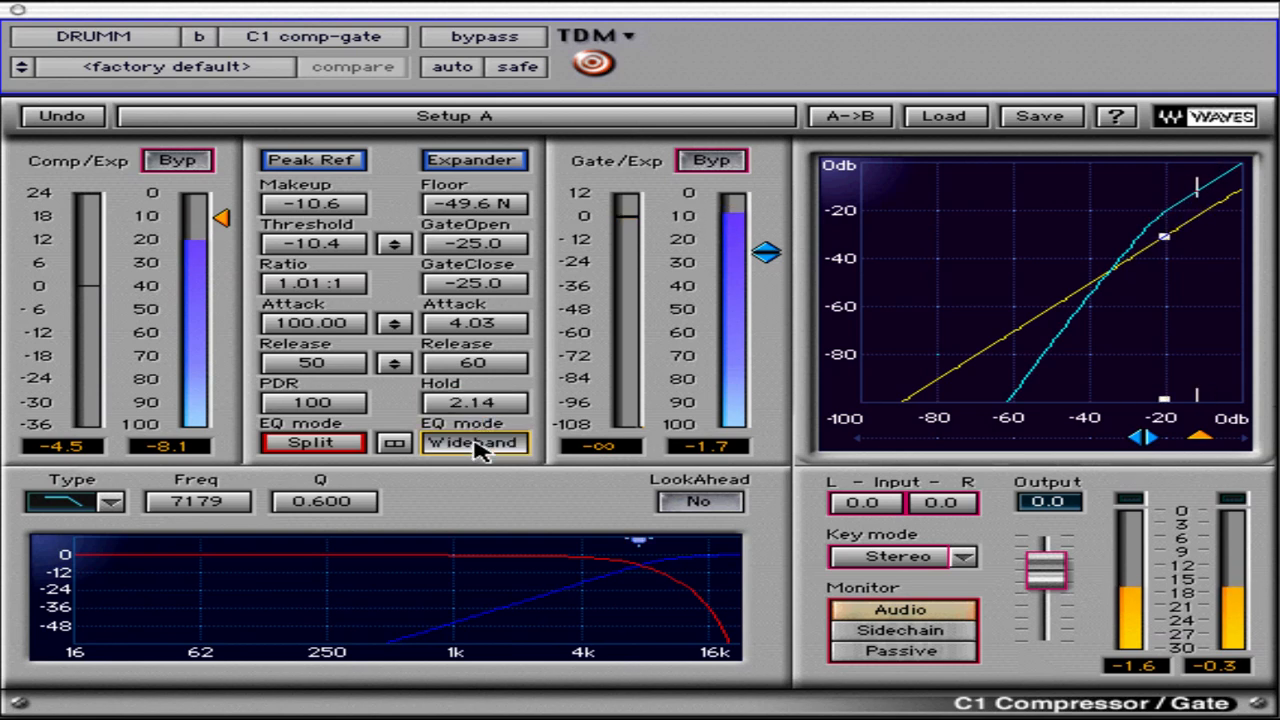
pyautogui.click(477, 447)
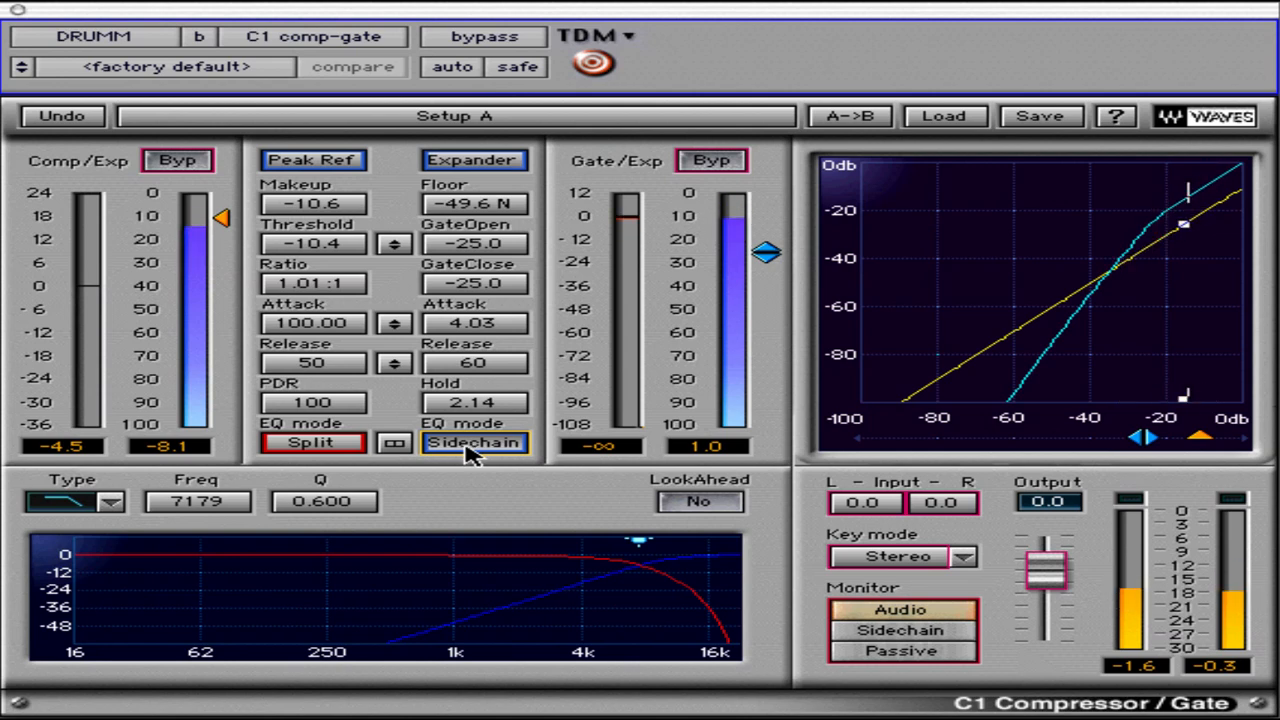
pyautogui.click(472, 447)
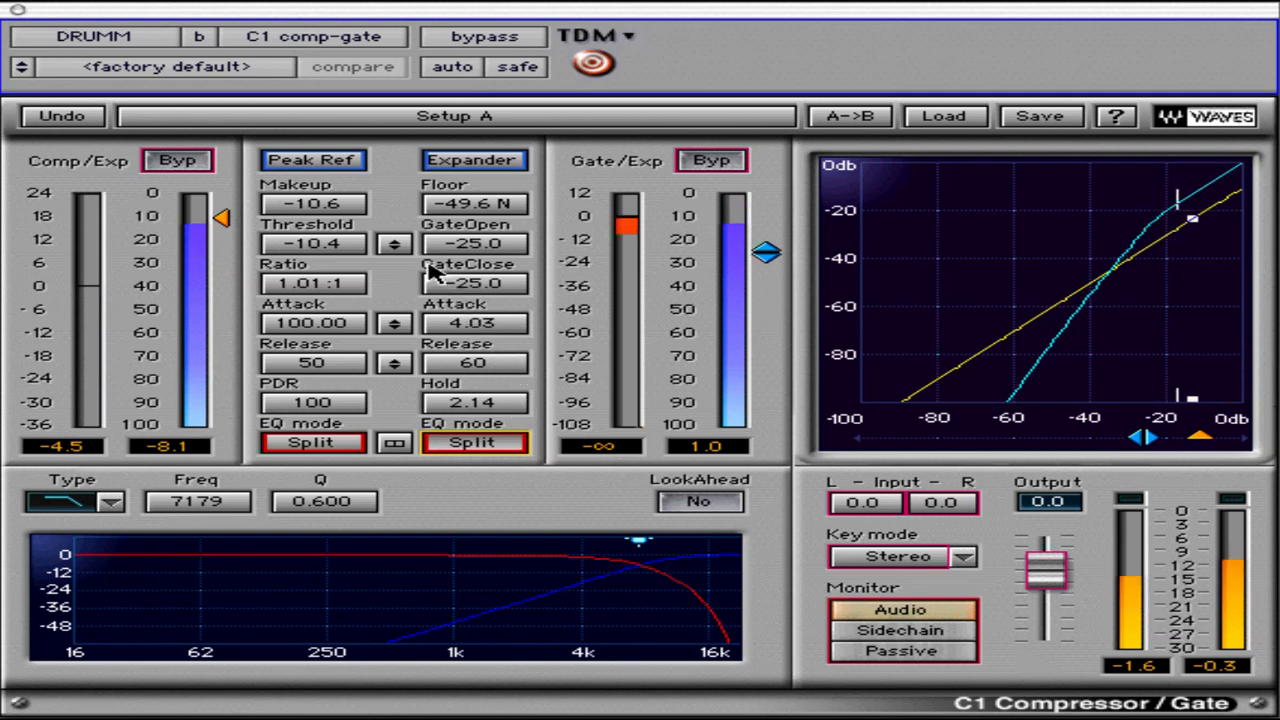
# Lower both sections' thresholds together to -30.4 and -45.0, and cycle their linked EQ modes from Wideband back to Split
pyautogui.moveTo(395, 247)
pyautogui.mouseDown()
pyautogui.moveTo(383, 365)
pyautogui.moveTo(394, 243)
pyautogui.mouseUp()
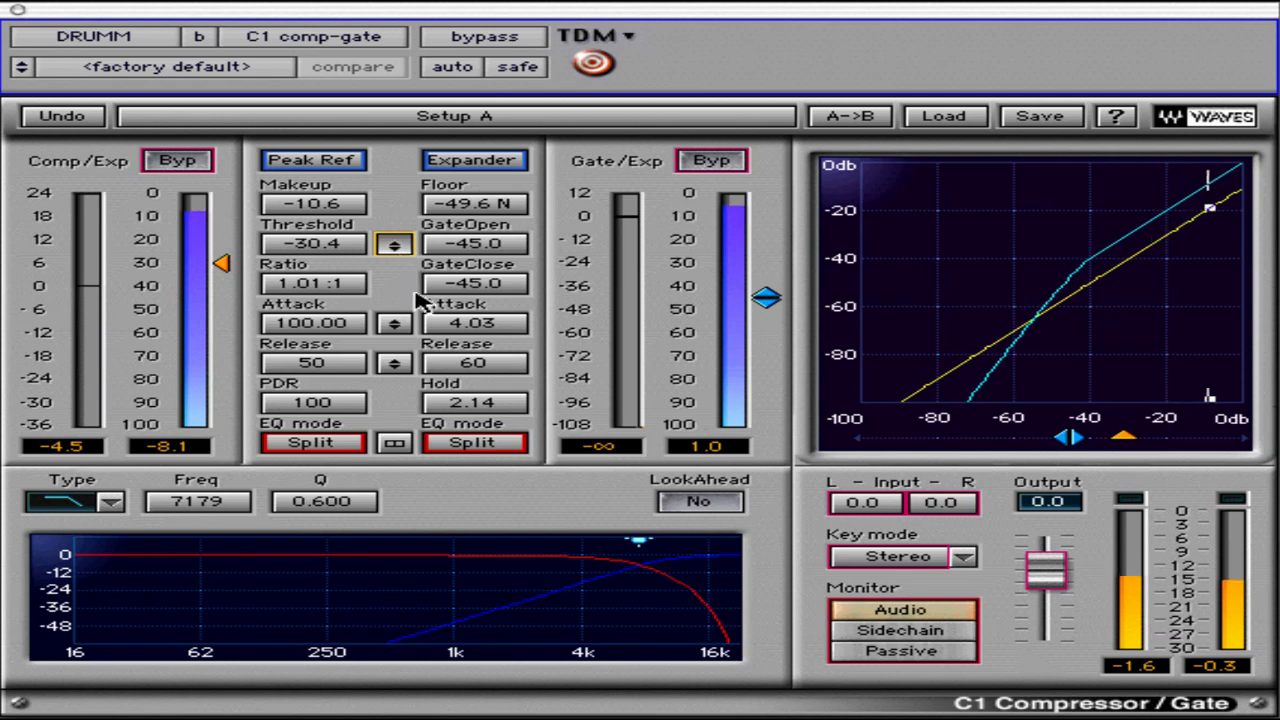
pyautogui.click(394, 446)
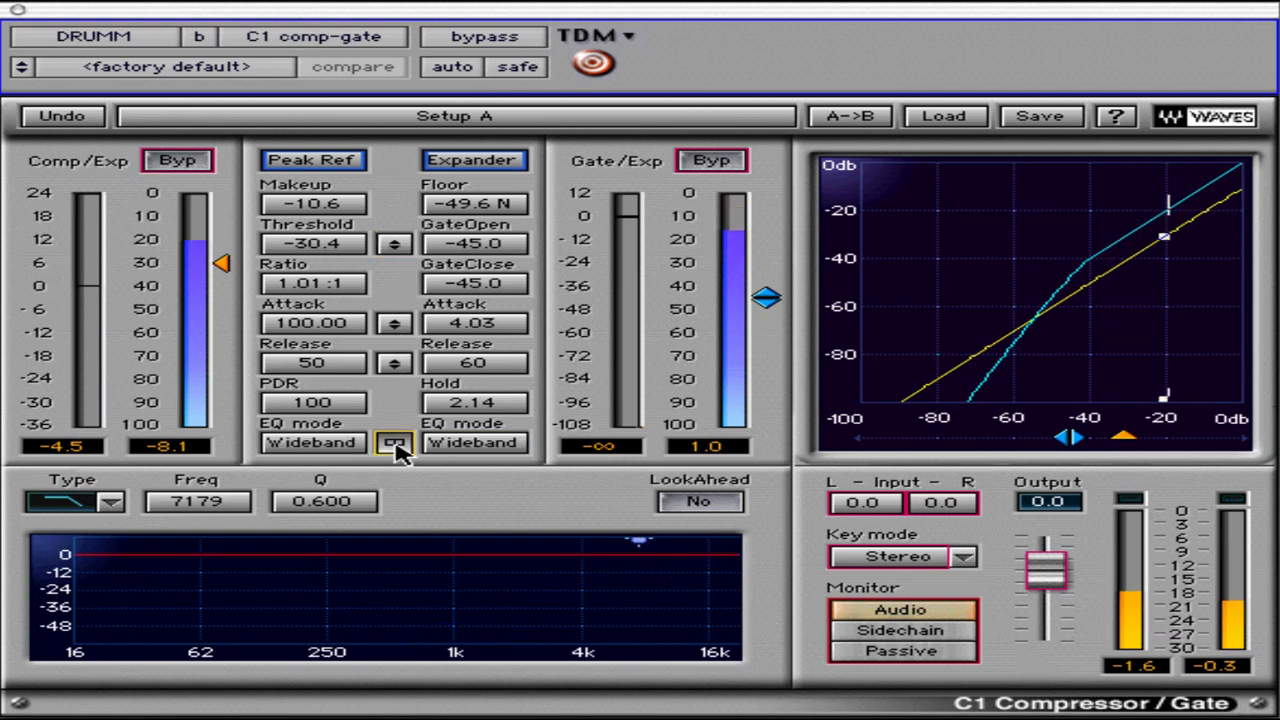
pyautogui.click(394, 446)
pyautogui.click(394, 446)
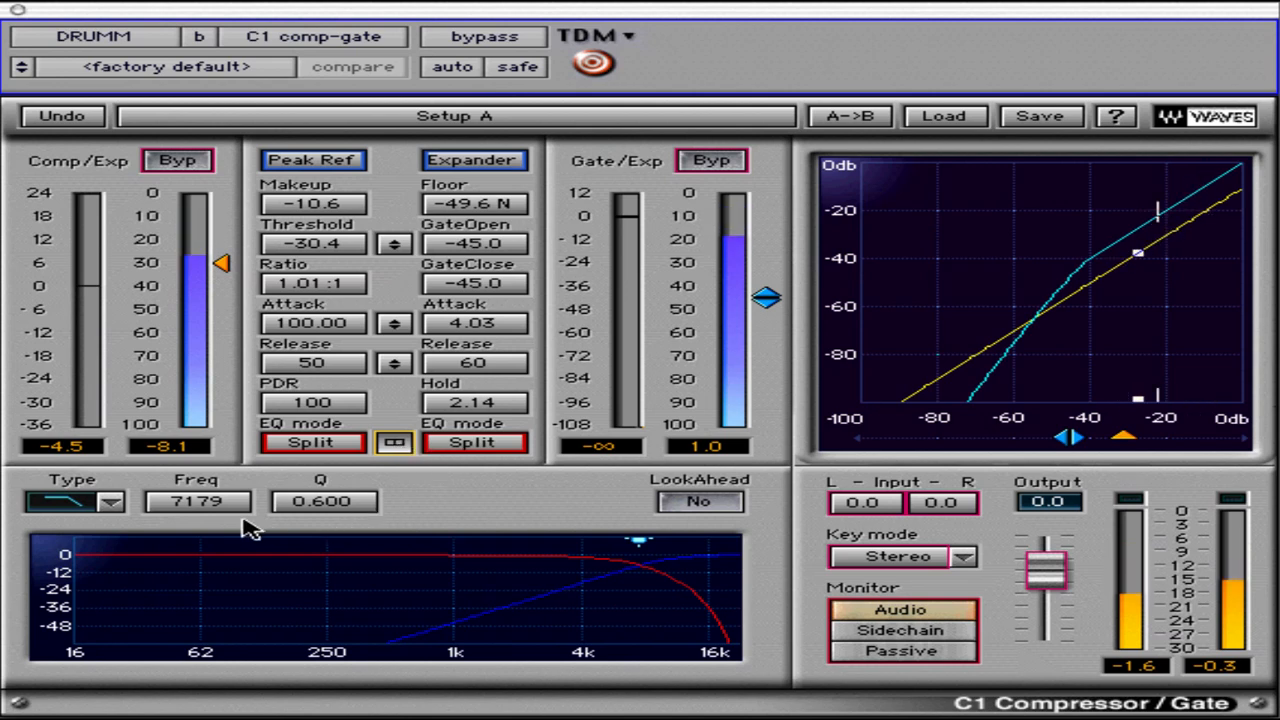
# Review the filter types, set the Low Pass filter's frequency to 6080 and Q to 0.358, and enable LookAhead
pyautogui.click(113, 503)
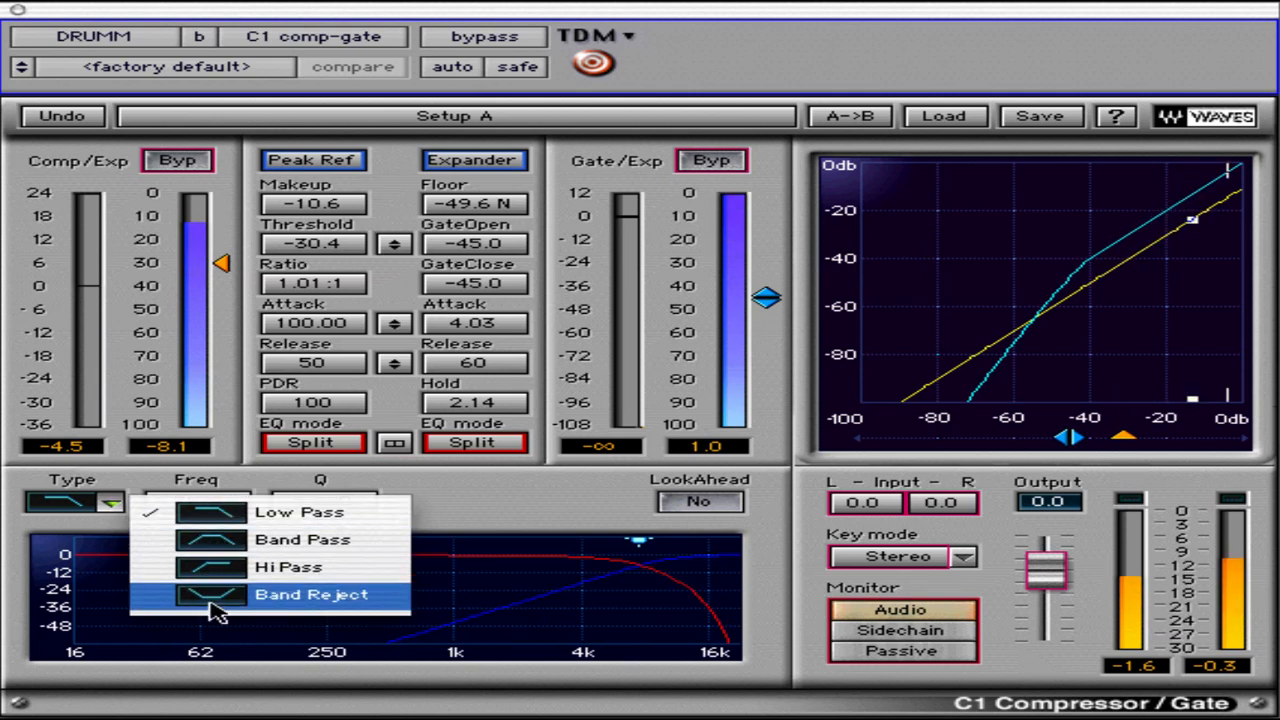
pyautogui.click(62, 582)
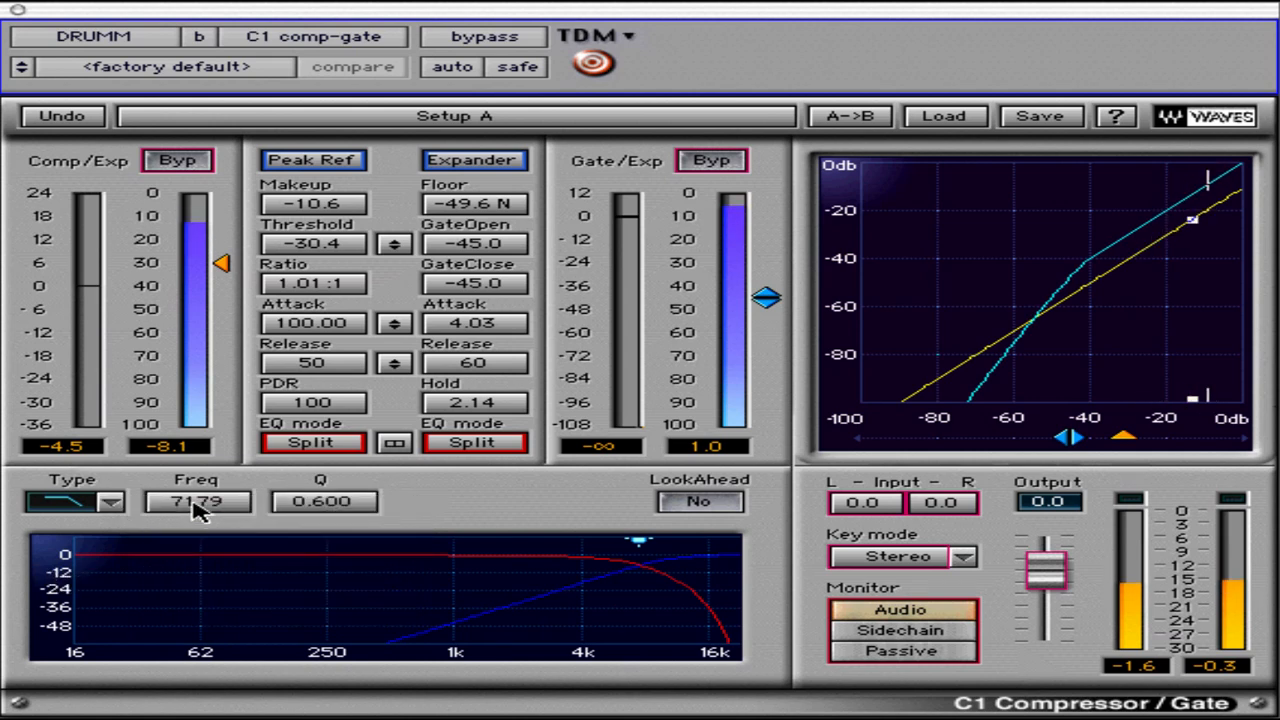
pyautogui.moveTo(197, 510)
pyautogui.mouseDown()
pyautogui.moveTo(323, 523)
pyautogui.moveTo(225, 528)
pyautogui.moveTo(194, 503)
pyautogui.mouseUp()
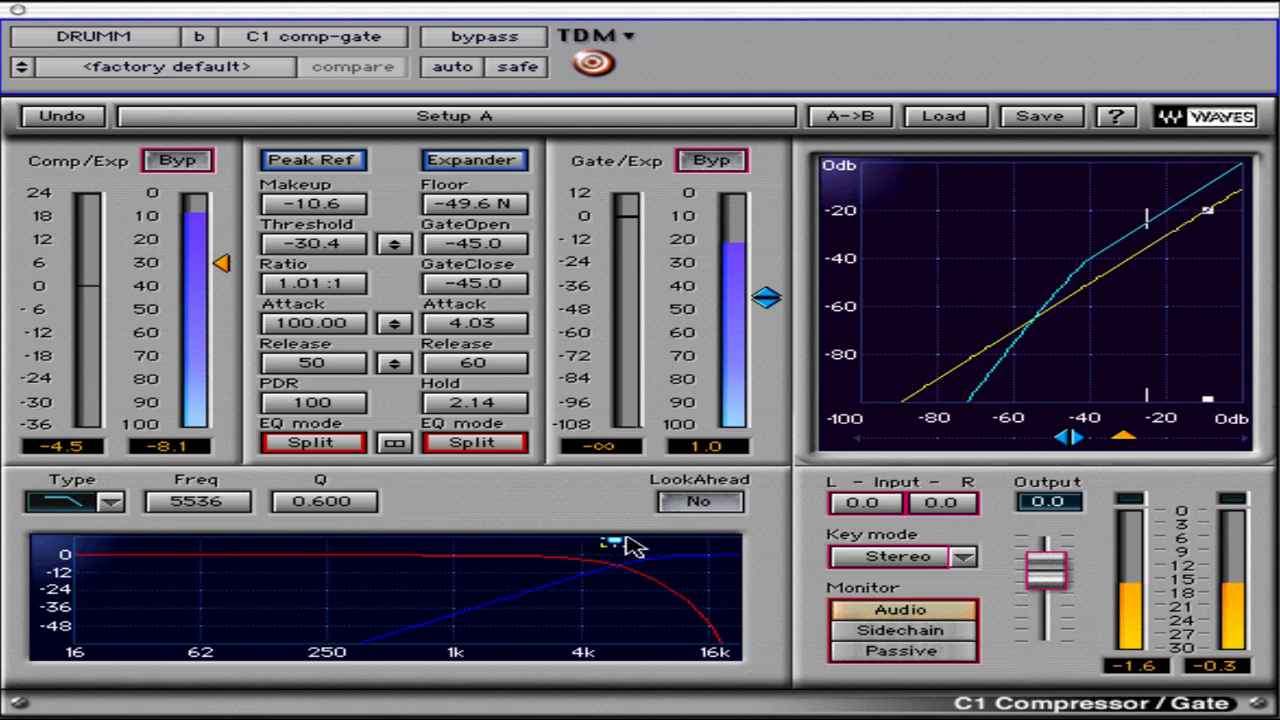
pyautogui.moveTo(585, 548); pyautogui.dragTo(635, 629)
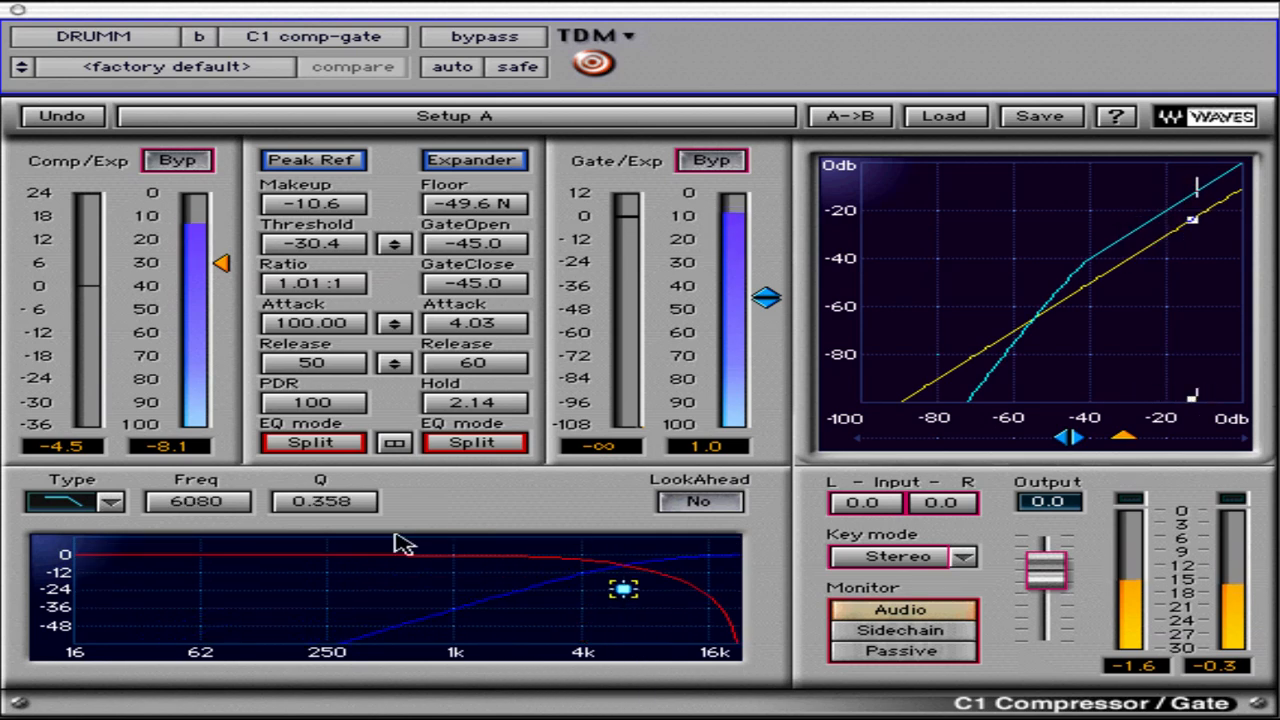
pyautogui.click(333, 501)
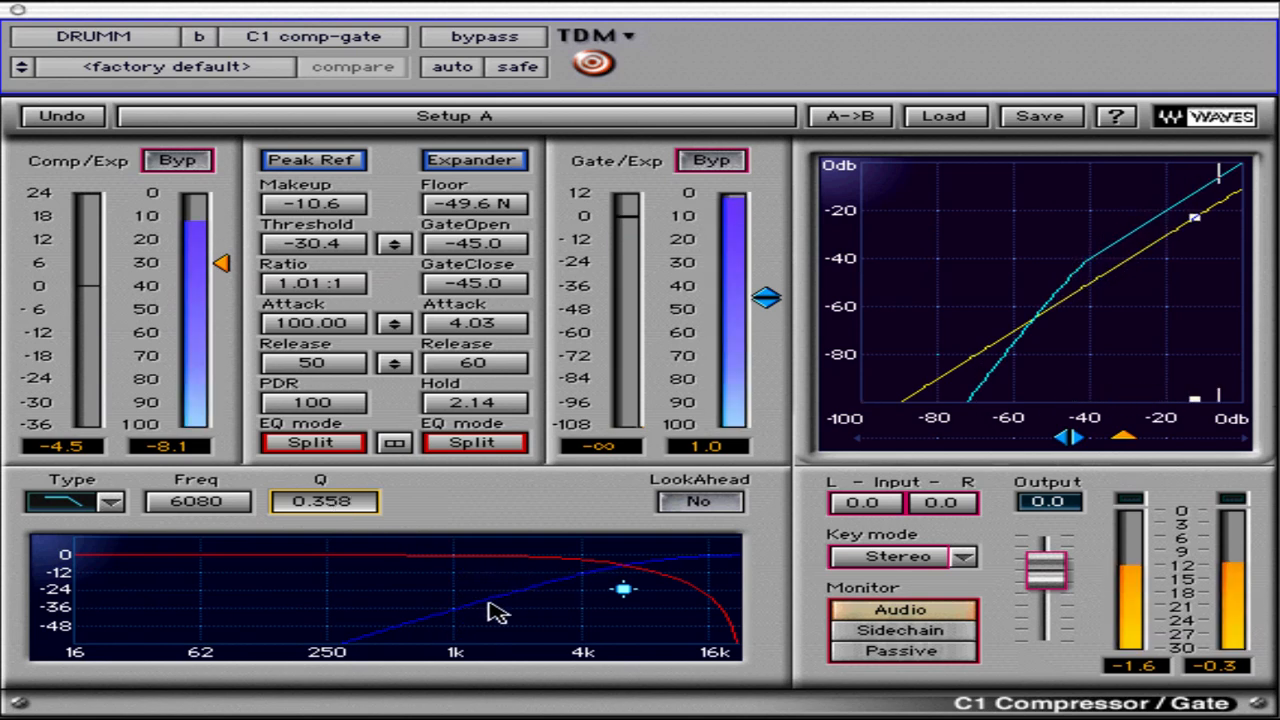
pyautogui.click(706, 501)
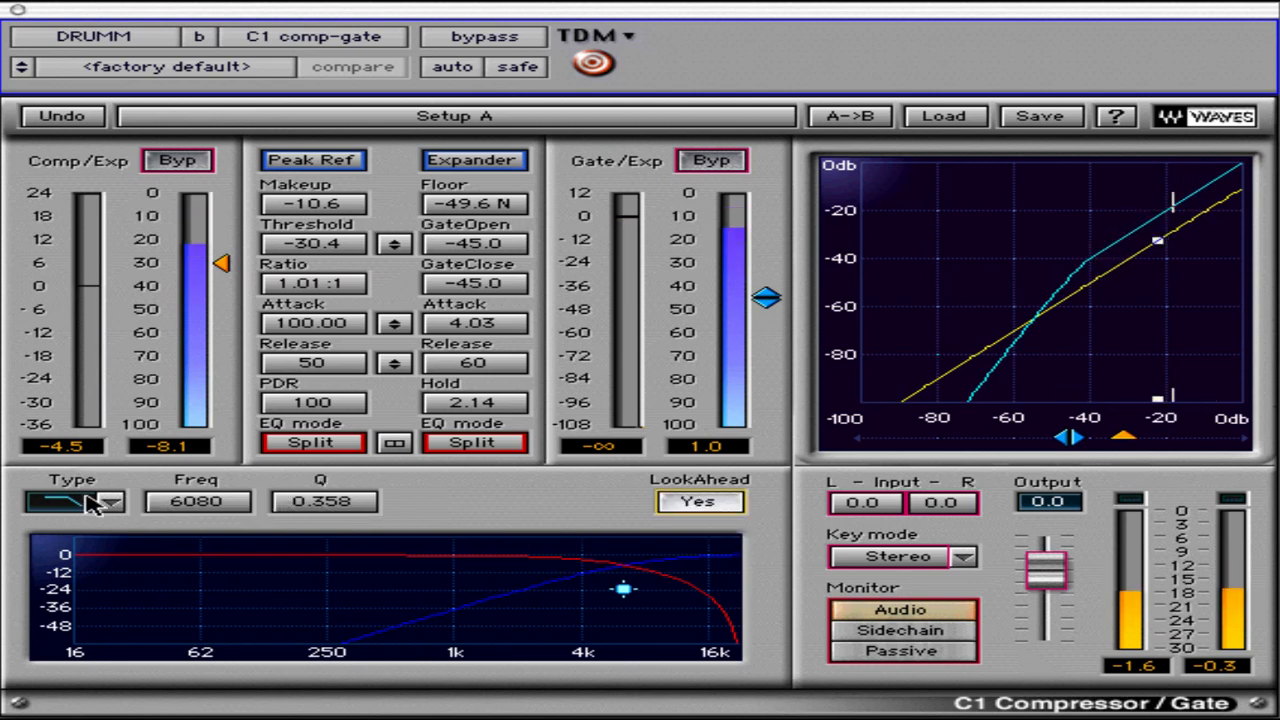
# Change the filter type to Band Pass with a frequency of 11478 and a Q of 0.462
pyautogui.click(110, 502)
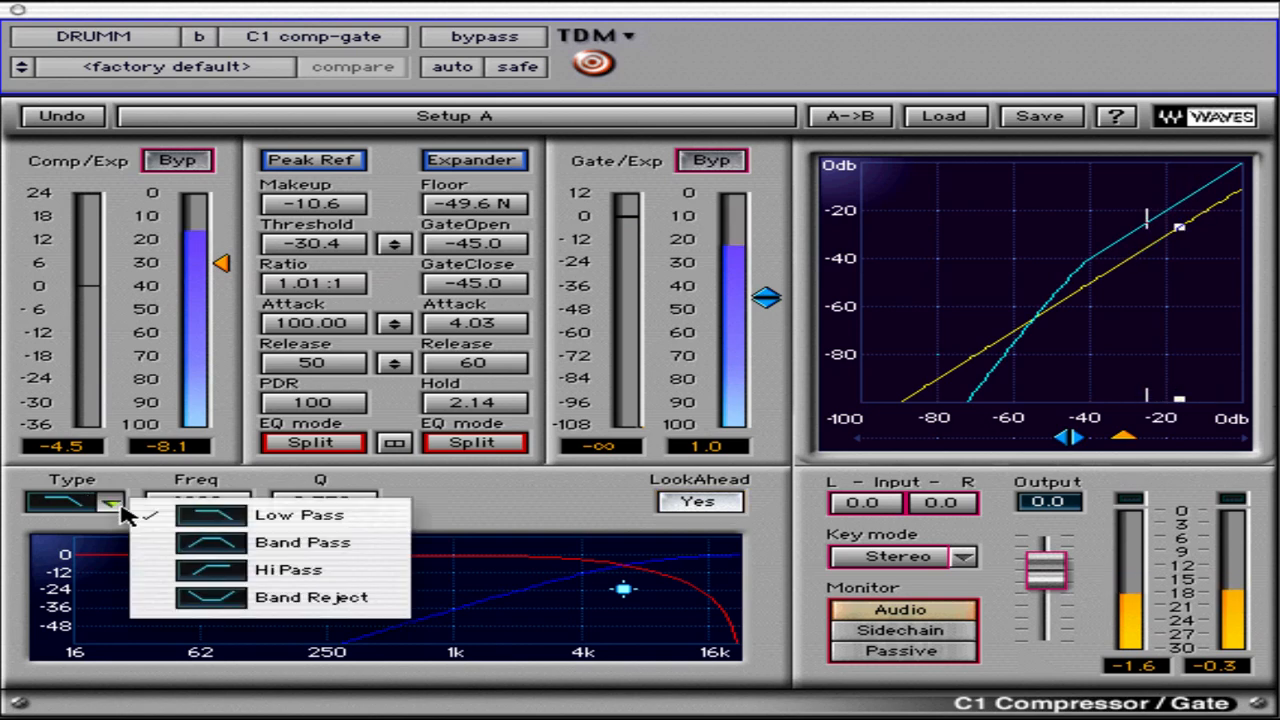
pyautogui.click(205, 547)
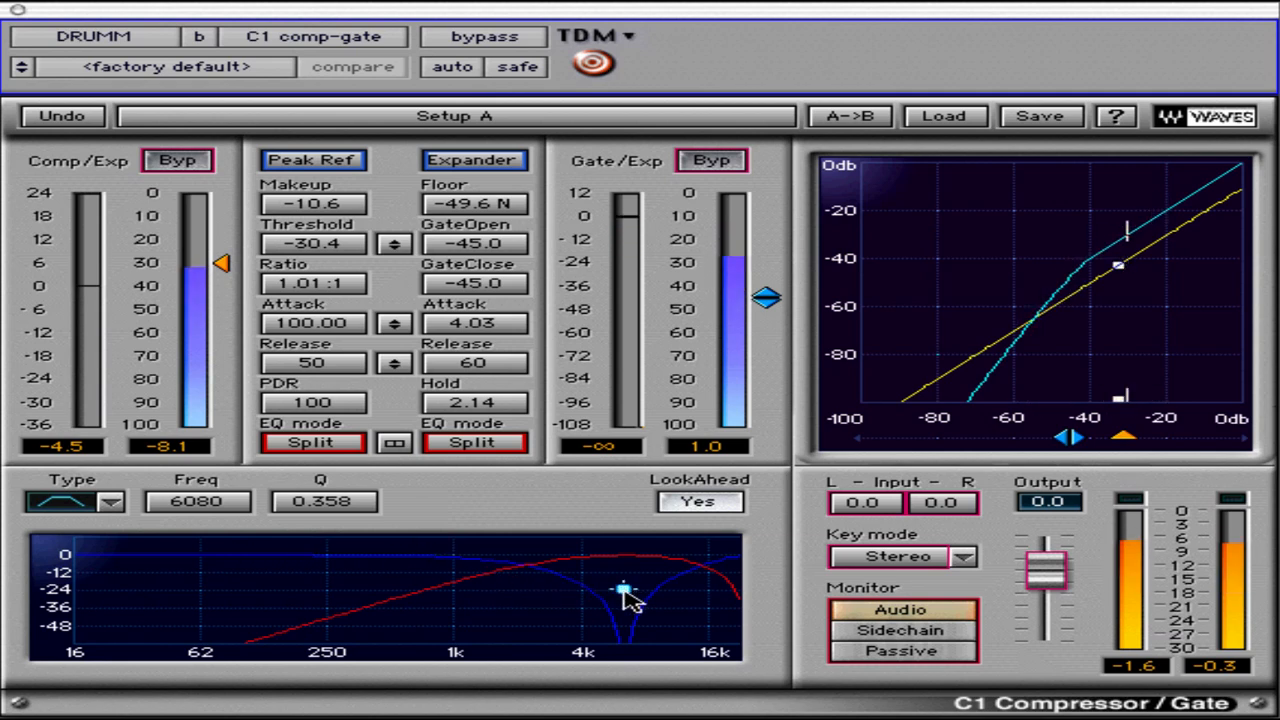
pyautogui.moveTo(624, 592); pyautogui.dragTo(682, 567)
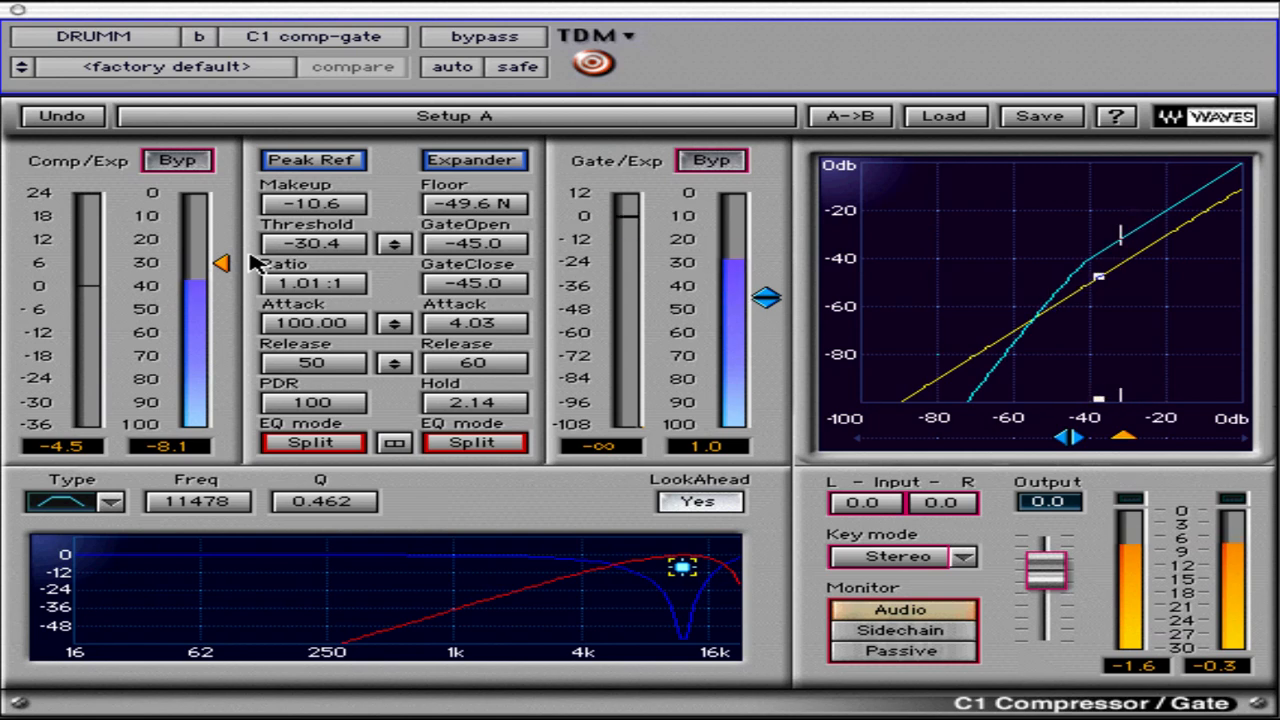
# Lower the compressor's threshold to -37.3, set its ratio to 1.95:1, and switch its reference to Low Ref
pyautogui.moveTo(223, 266); pyautogui.dragTo(240, 303)
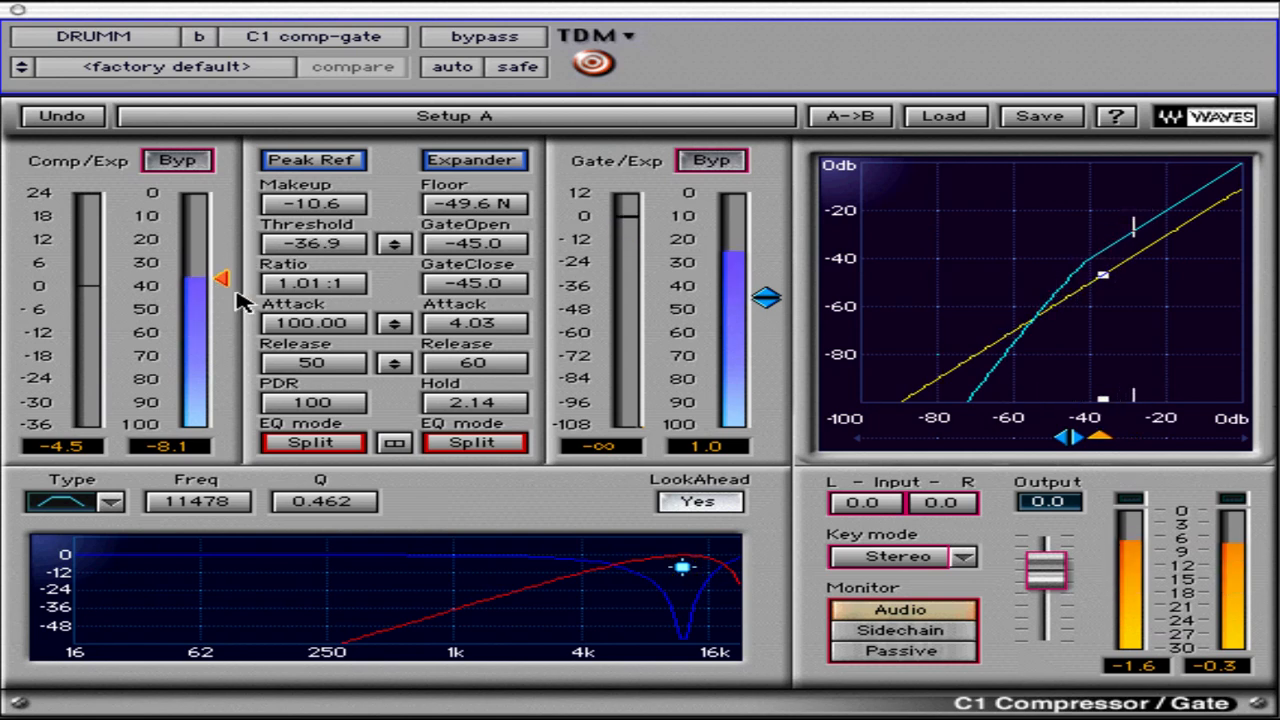
pyautogui.moveTo(318, 285); pyautogui.dragTo(271, 286)
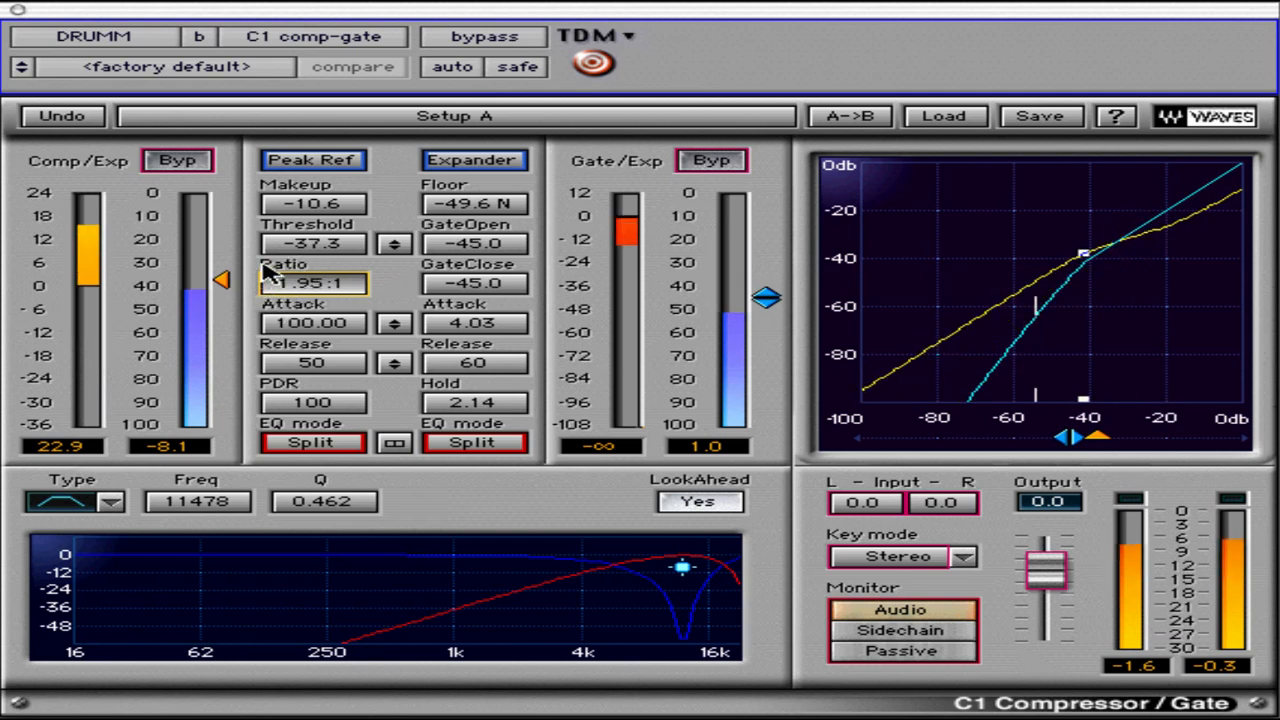
pyautogui.click(313, 161)
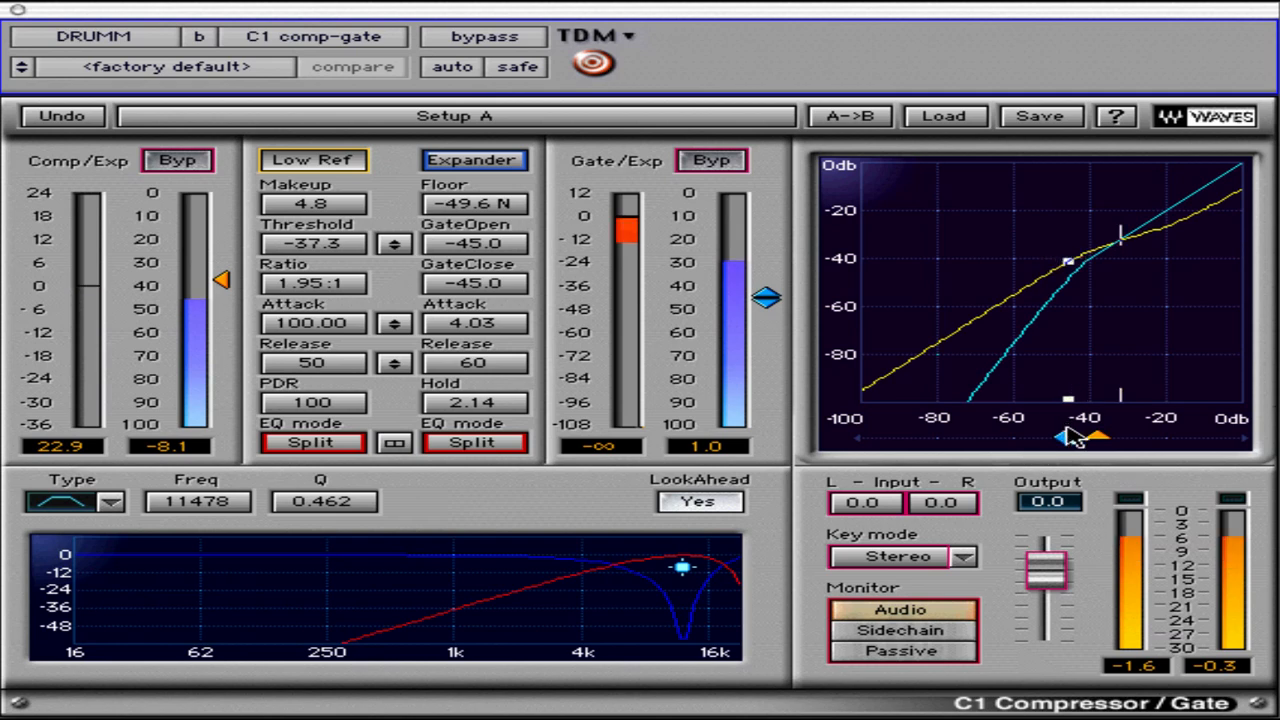
# Set GateClose to -62.4 and the compressor's threshold to -42.8 using the markers under the transfer graph
pyautogui.moveTo(1069, 435)
pyautogui.mouseDown()
pyautogui.moveTo(920, 460)
pyautogui.moveTo(980, 459)
pyautogui.mouseUp()
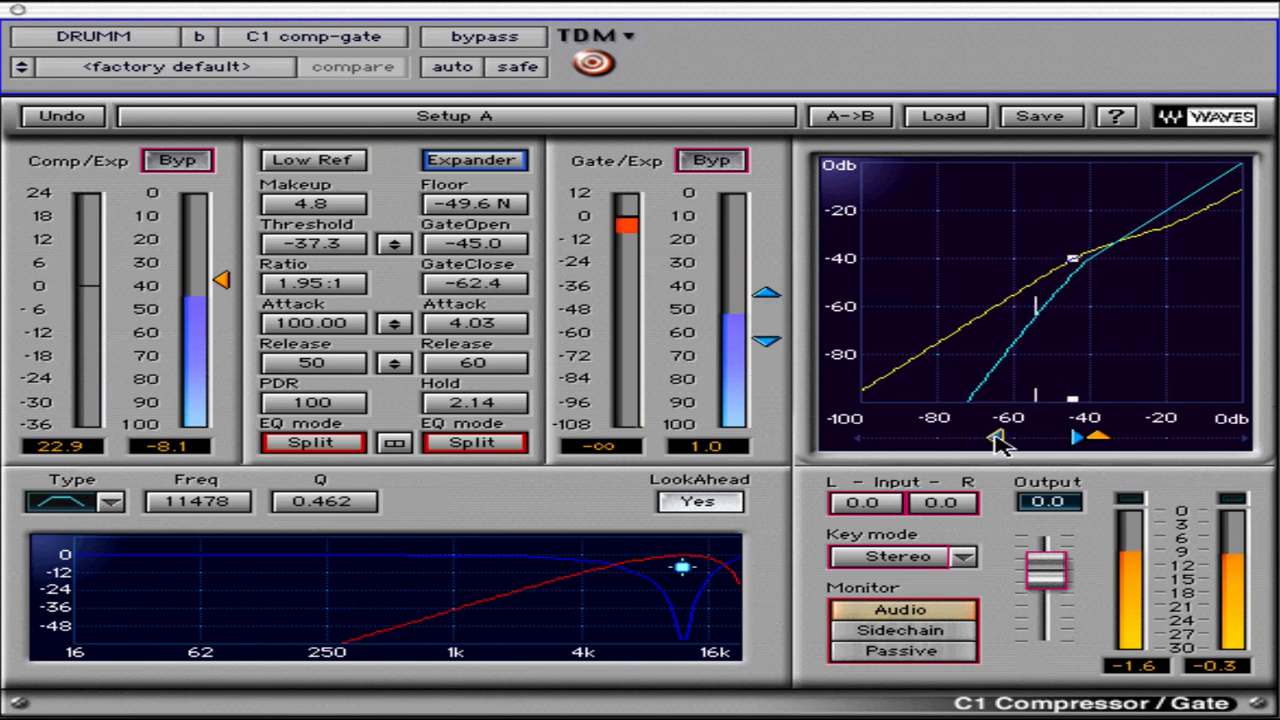
pyautogui.moveTo(1095, 438)
pyautogui.mouseDown()
pyautogui.moveTo(1009, 457)
pyautogui.moveTo(1205, 462)
pyautogui.moveTo(1074, 468)
pyautogui.moveTo(1108, 466)
pyautogui.mouseUp()
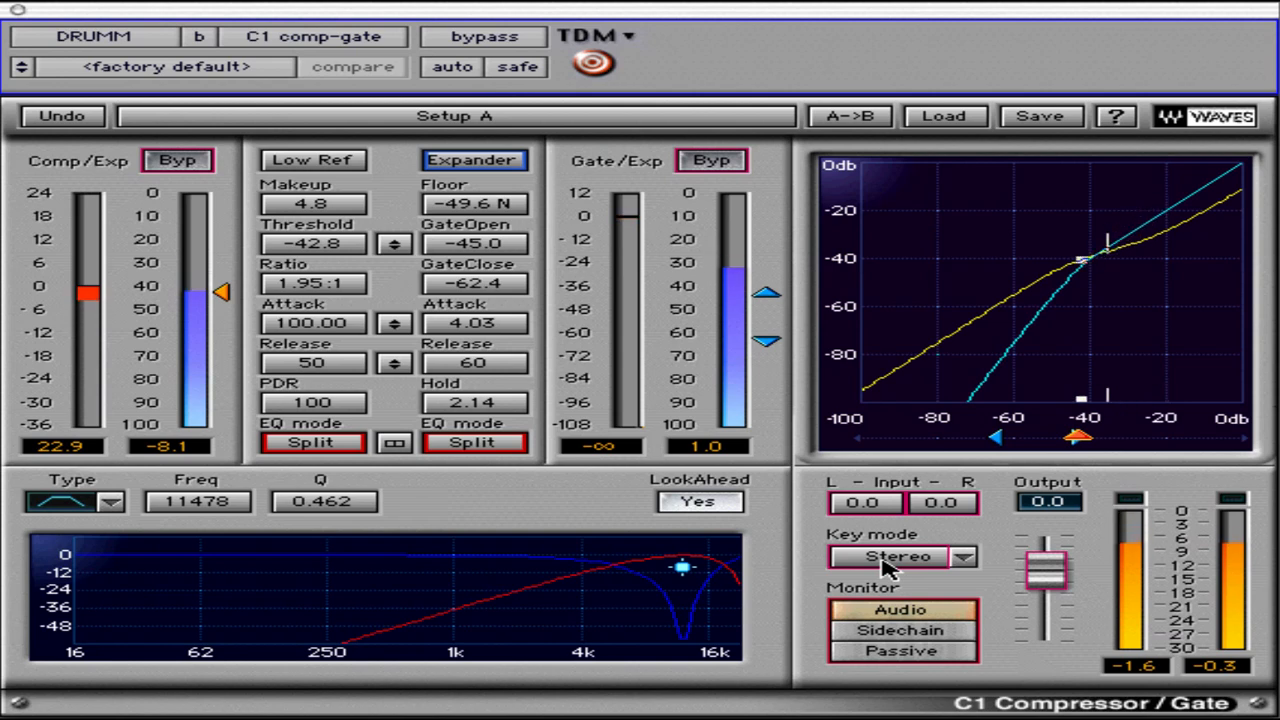
# Switch the key mode to L->R and back to Stereo
pyautogui.click(870, 566)
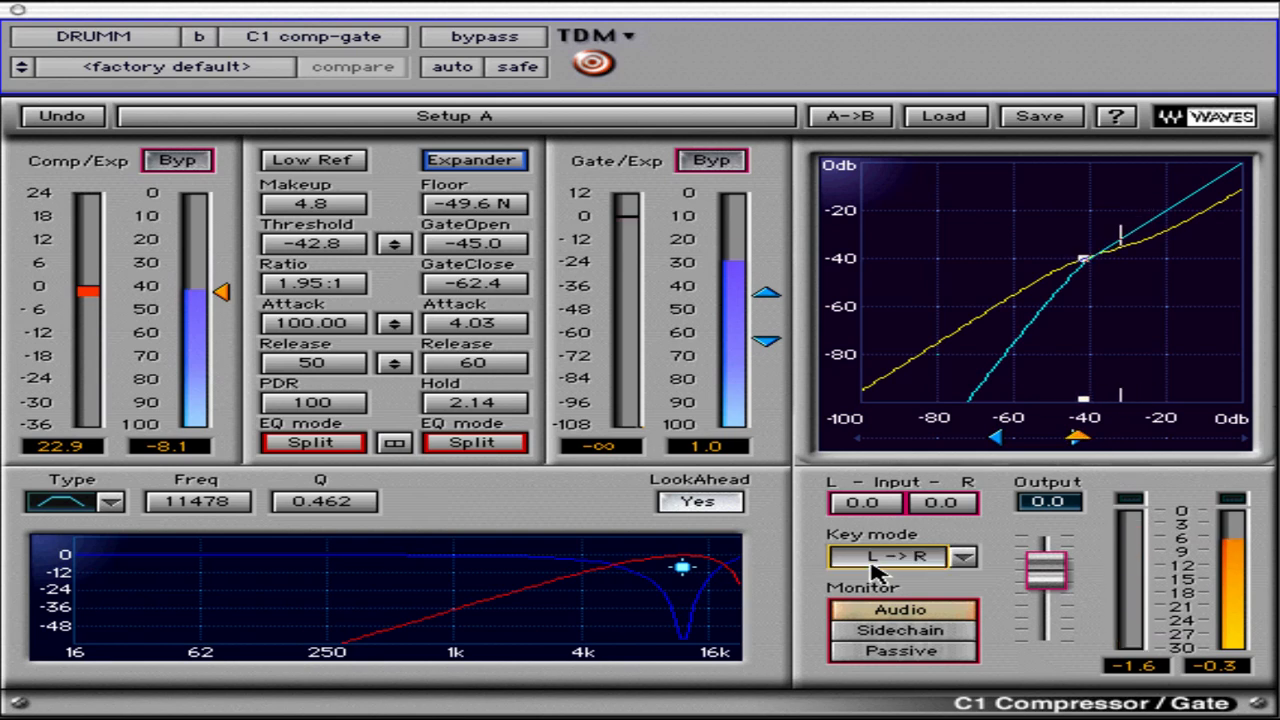
pyautogui.click(880, 566)
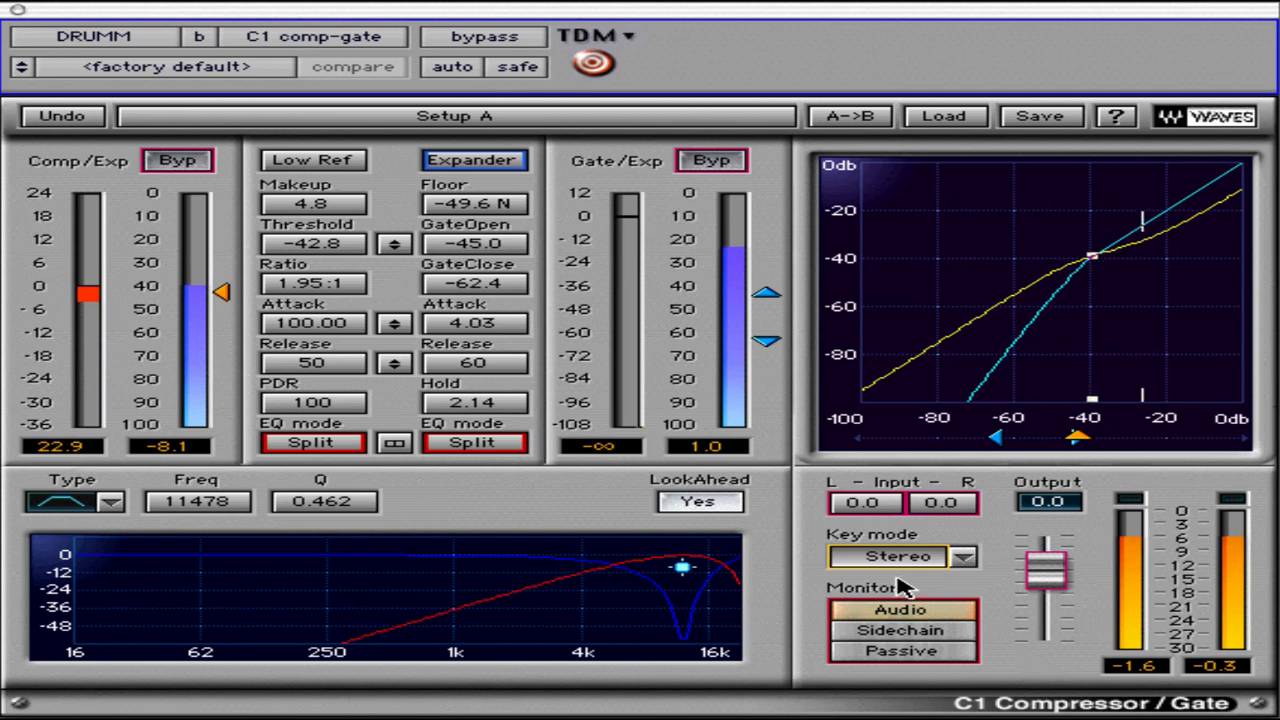
# Monitor the Sidechain signal, set the filter's frequency to 7551 and Q to 0.404, and return monitoring through Passive to Audio
pyautogui.click(949, 632)
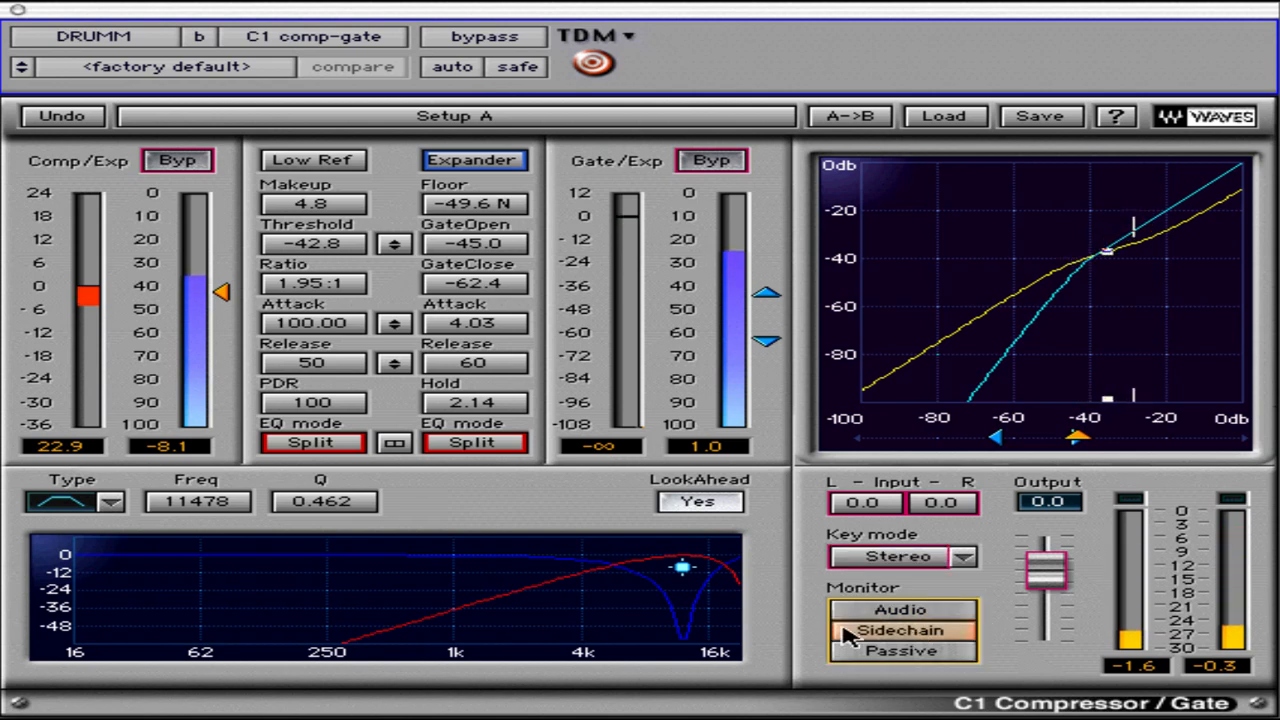
pyautogui.moveTo(687, 567); pyautogui.dragTo(674, 600)
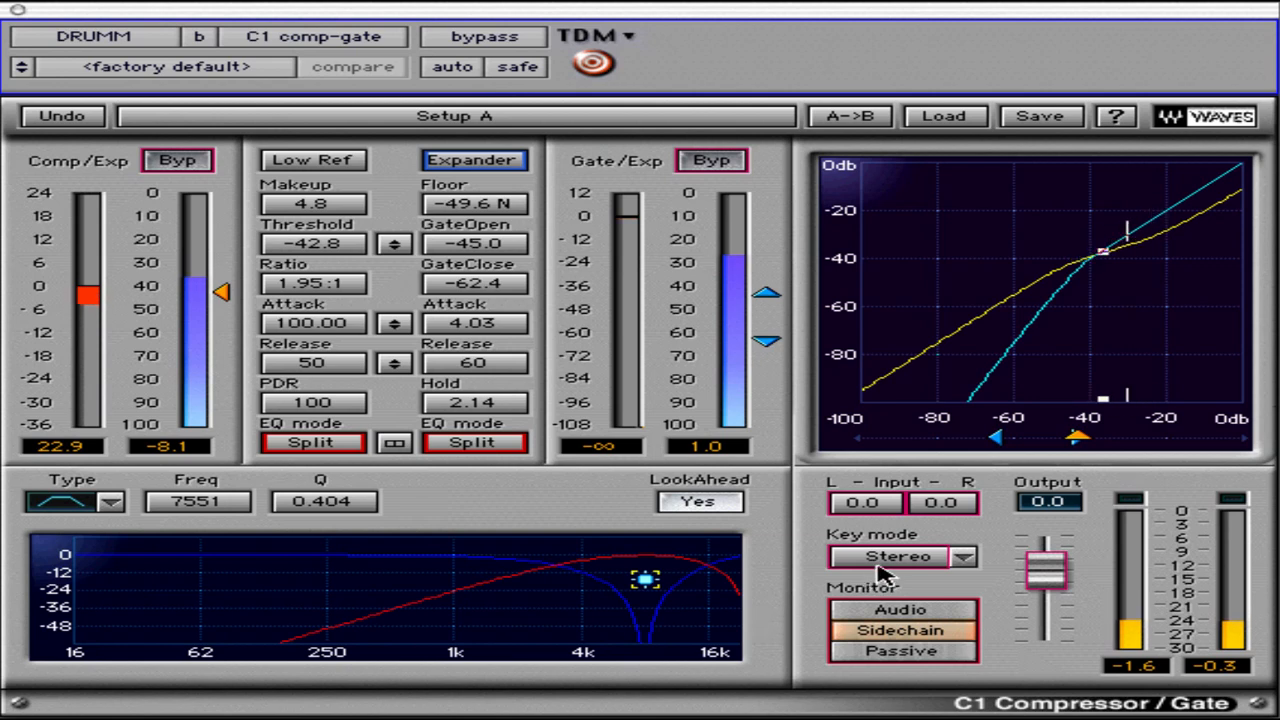
pyautogui.click(890, 661)
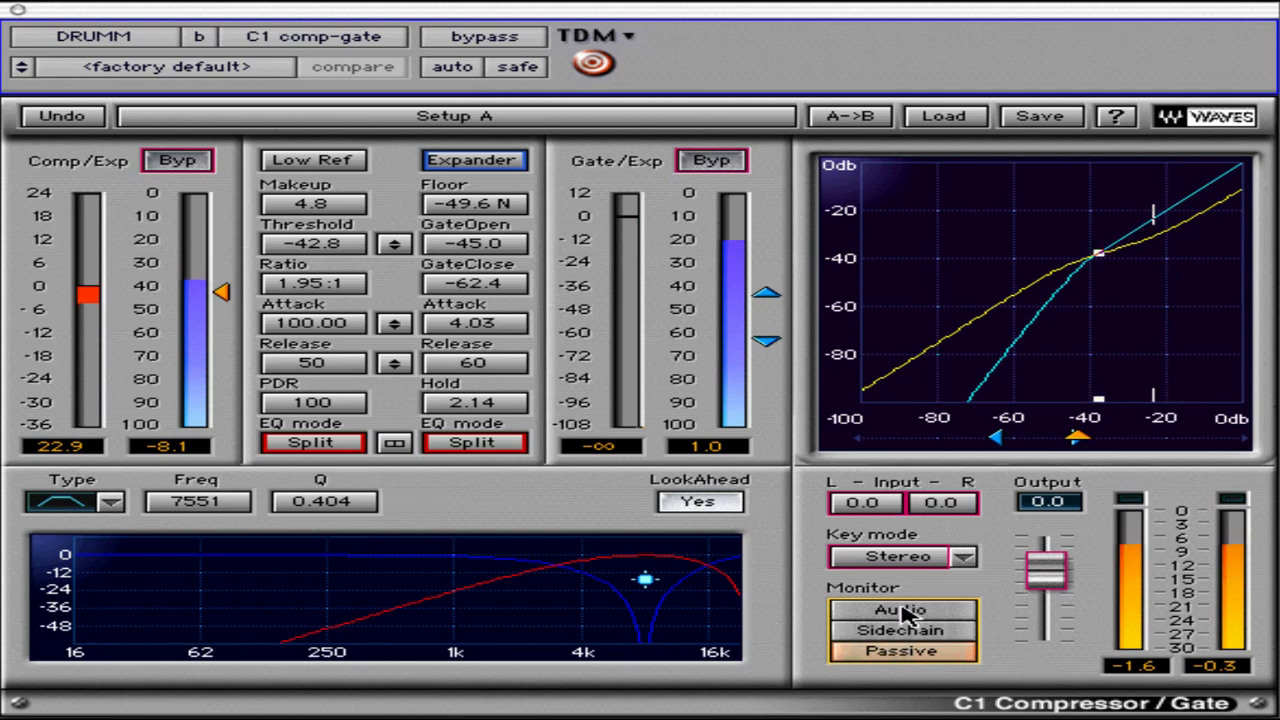
pyautogui.click(903, 611)
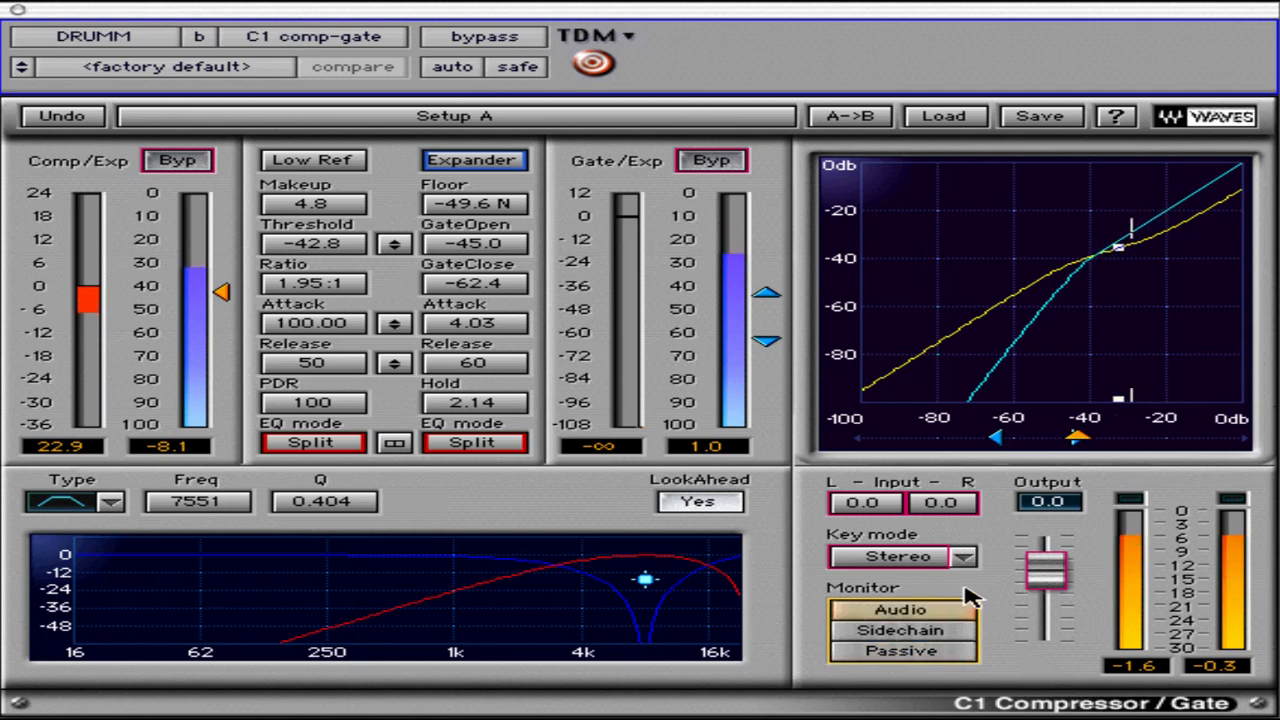
# Try out the adjustment of the right and left input levels
pyautogui.click(944, 510)
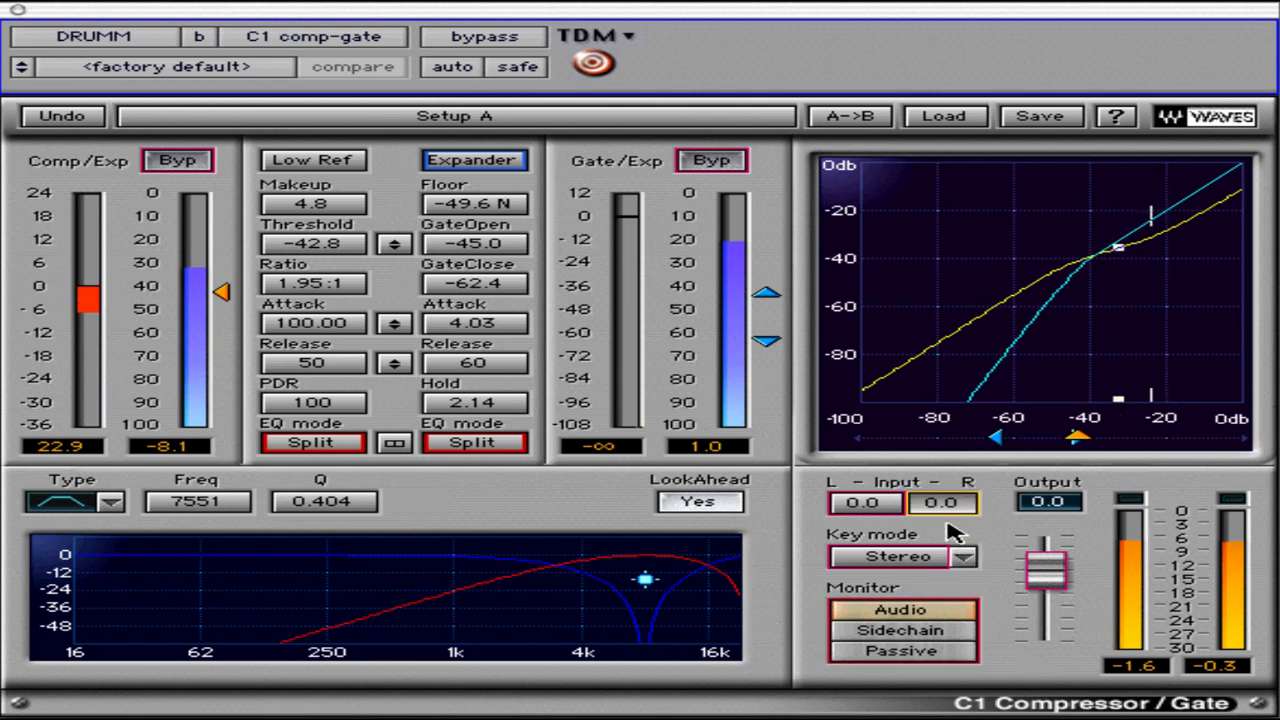
pyautogui.moveTo(950, 532); pyautogui.dragTo(980, 500)
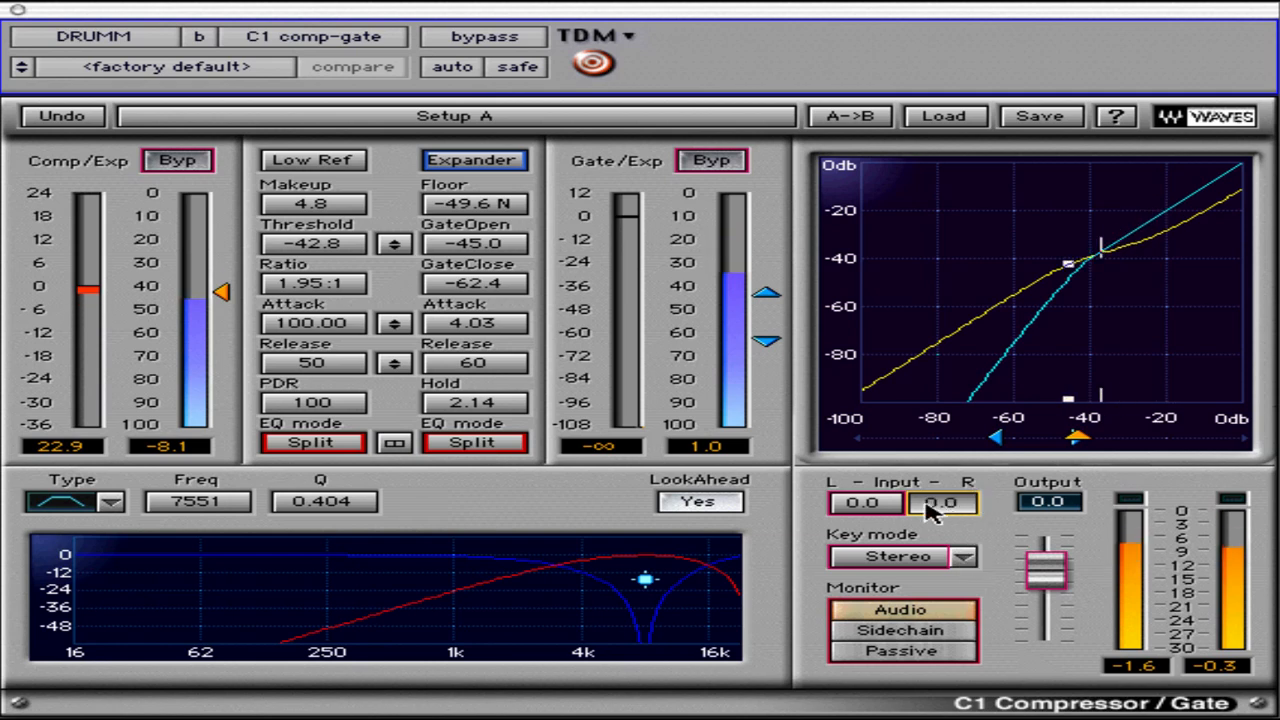
pyautogui.click(876, 509)
pyautogui.moveTo(876, 509)
pyautogui.mouseDown()
pyautogui.moveTo(885, 558)
pyautogui.moveTo(888, 487)
pyautogui.mouseUp()
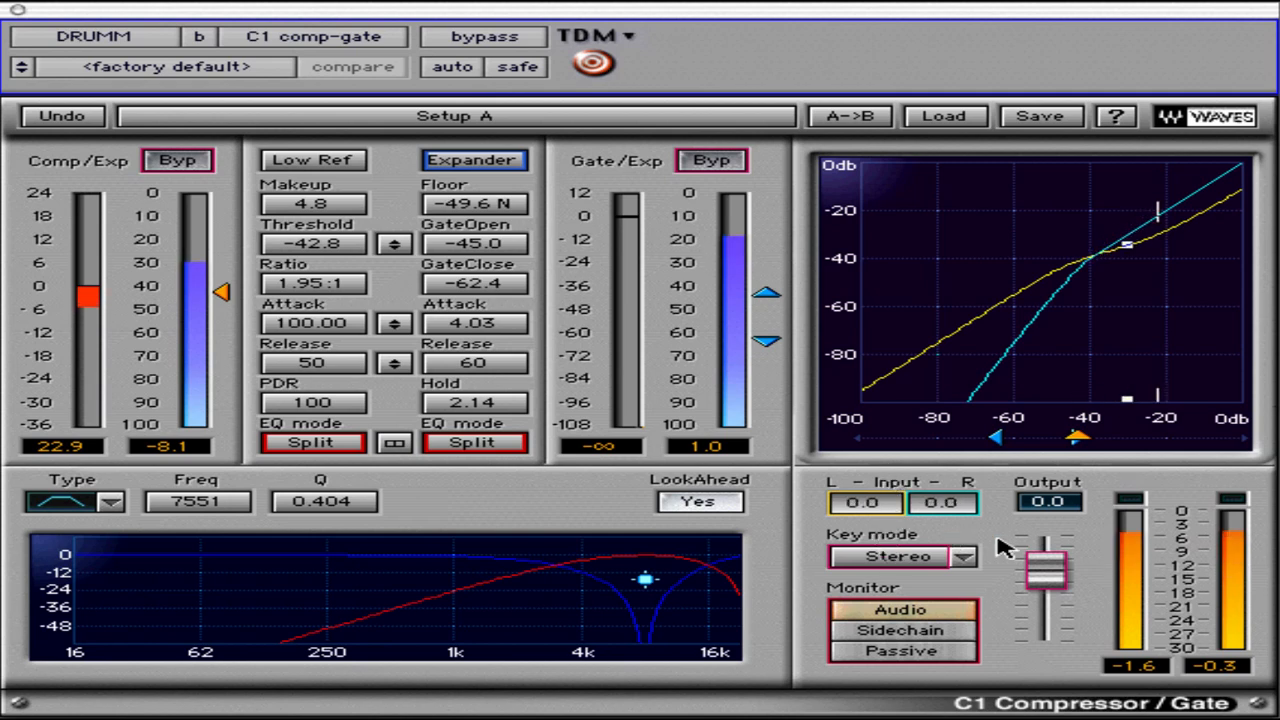
# Raise the output level to 1.9, reduce it to -3.9, and lower the compressor's threshold to -46.9
pyautogui.moveTo(1046, 568)
pyautogui.mouseDown()
pyautogui.moveTo(1051, 546)
pyautogui.moveTo(1046, 574)
pyautogui.moveTo(1048, 561)
pyautogui.mouseUp()
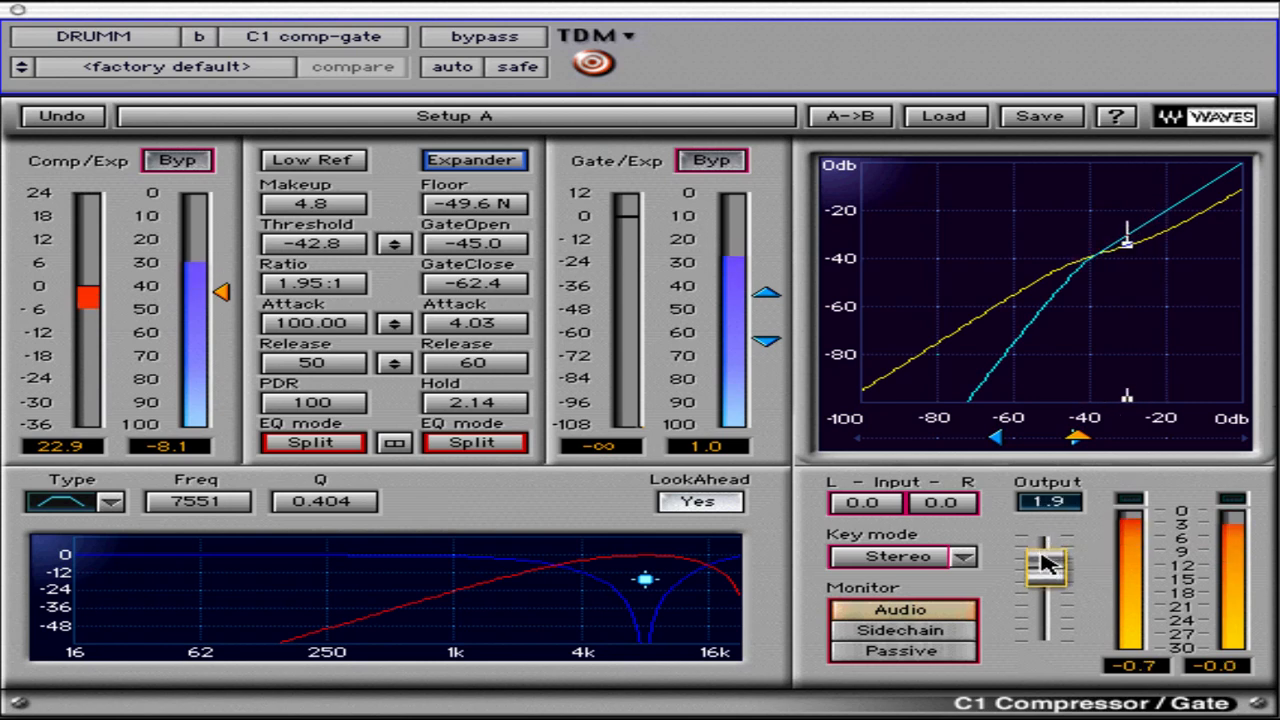
pyautogui.moveTo(1046, 577); pyautogui.dragTo(1048, 588)
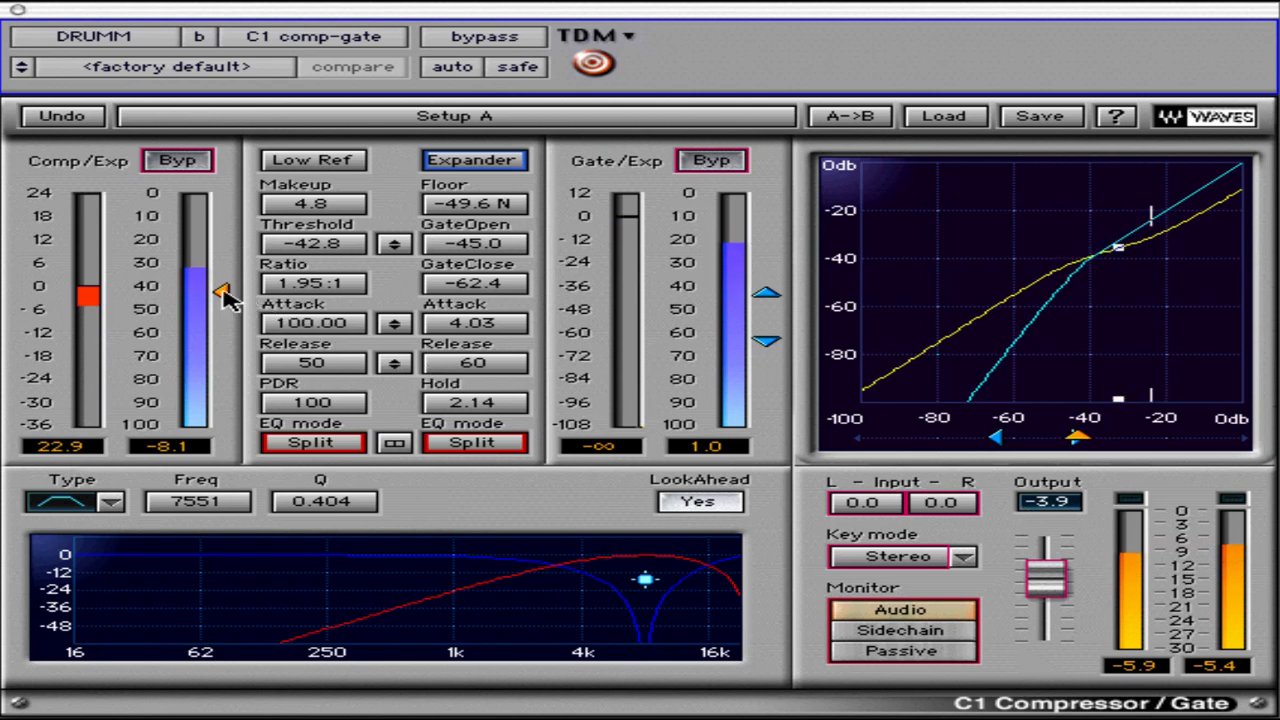
pyautogui.moveTo(224, 294); pyautogui.dragTo(216, 308)
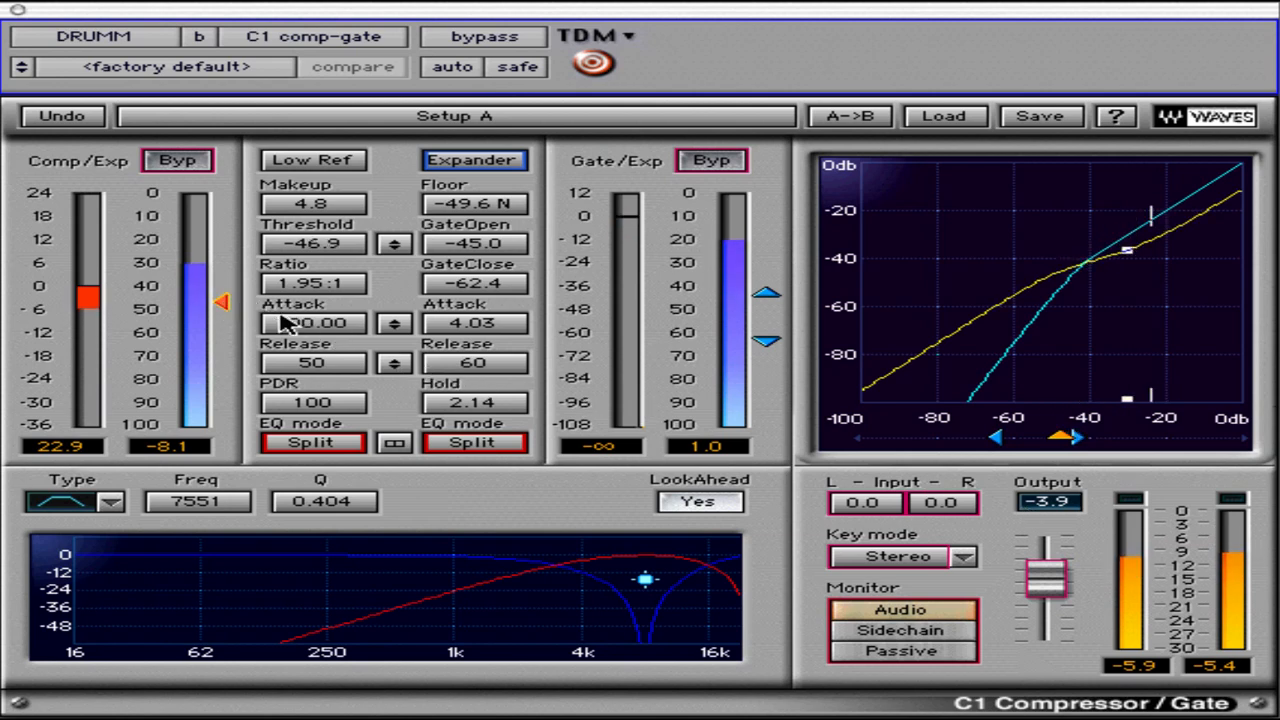